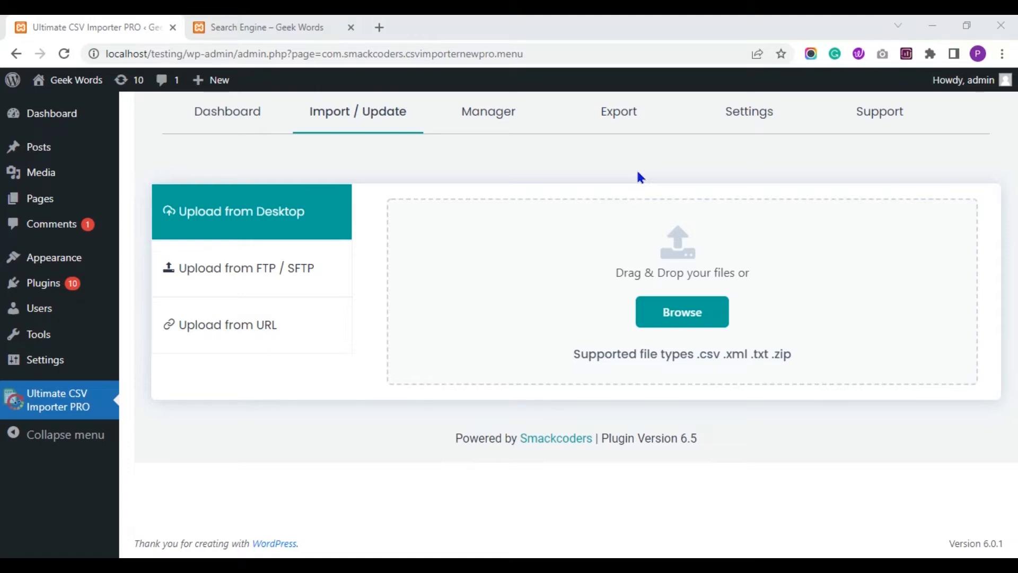
# Go to the WordPress Comments page listing the site's three comments.
pyautogui.click(77, 229)
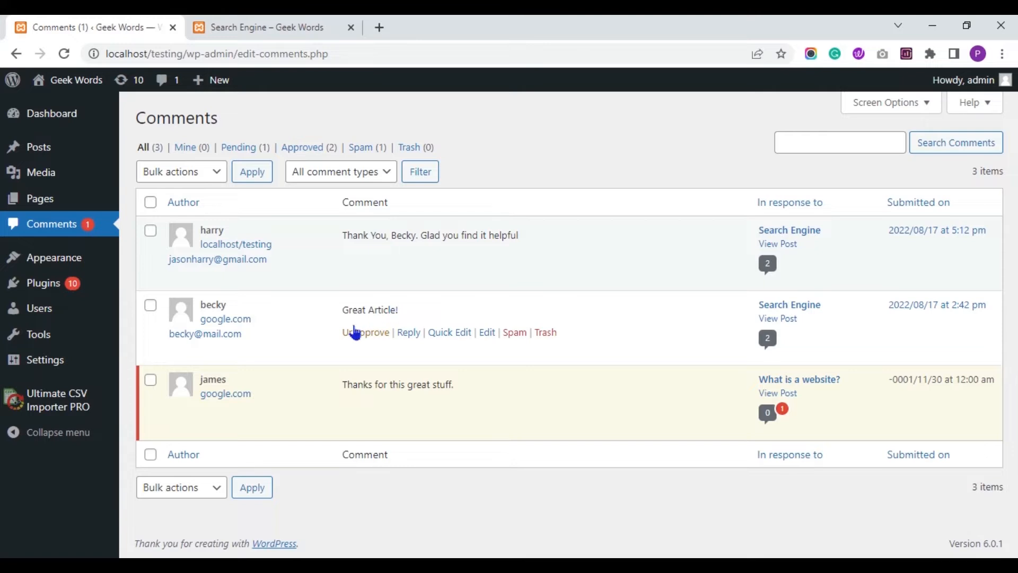
# Switch to the 'Search Engine – Geek Words' post tab.
pyautogui.click(202, 24)
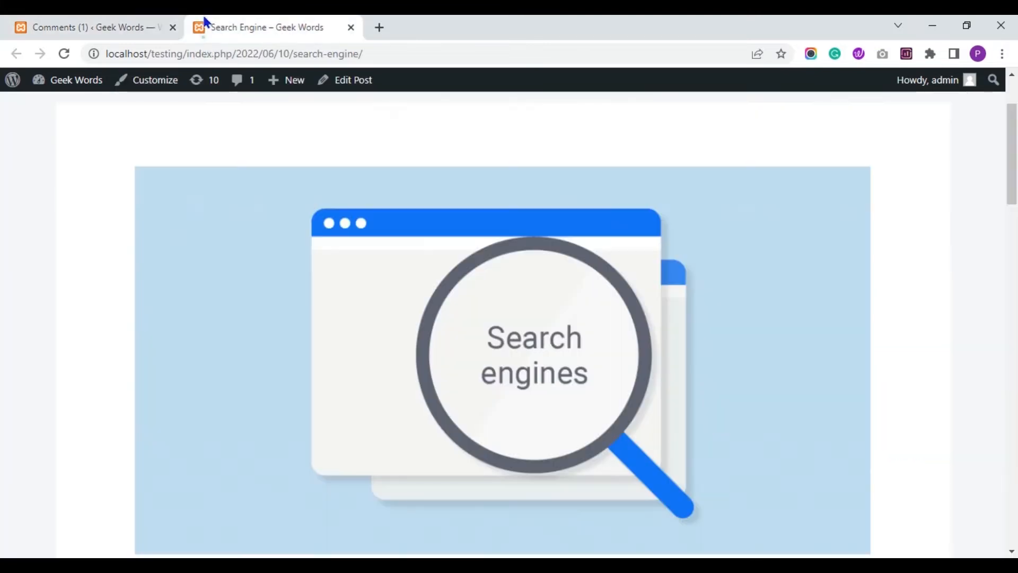
# Scroll to the Search Engine post's two published comments, then return to the Comments tab.
pyautogui.scroll(-15, 2, 228)
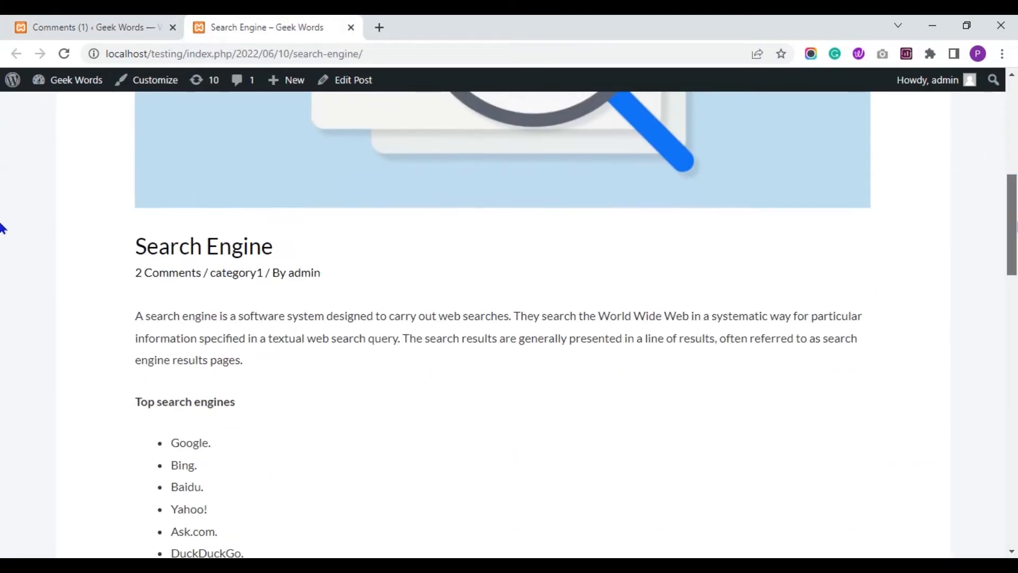
pyautogui.scroll(-7, 2, 318)
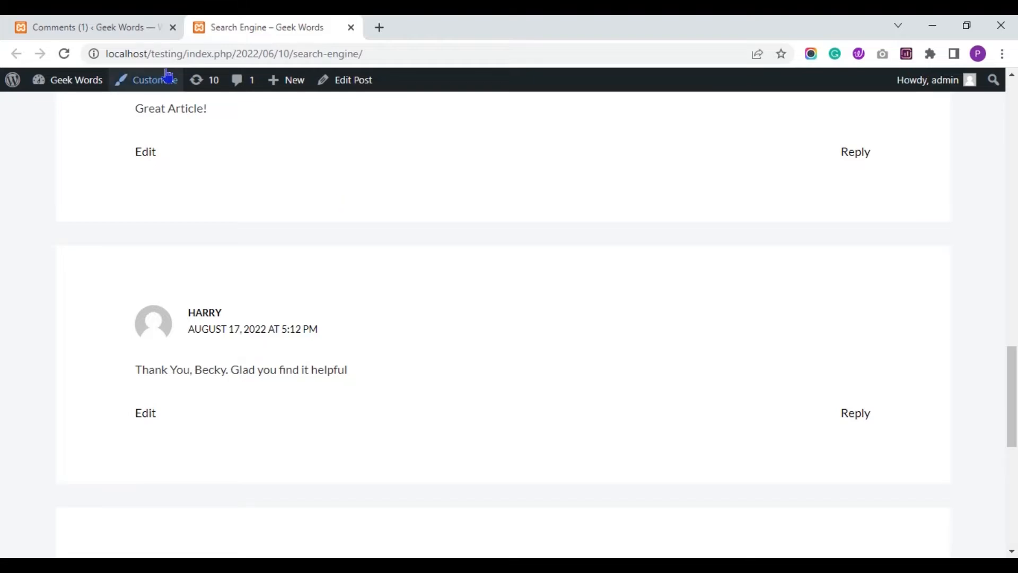
pyautogui.click(134, 25)
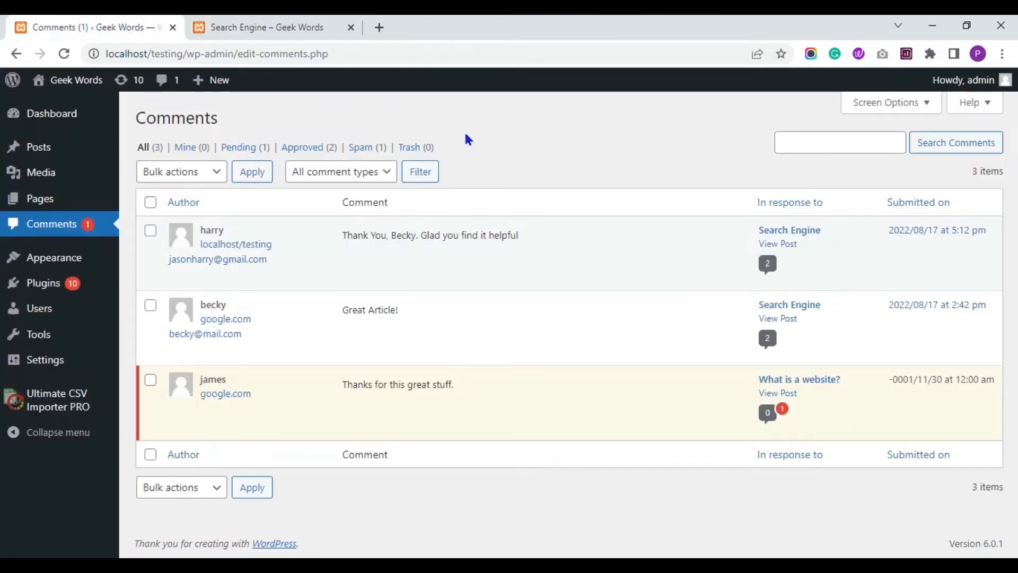
# Check the Spam, Pending and All comment filters.
pyautogui.click(370, 150)
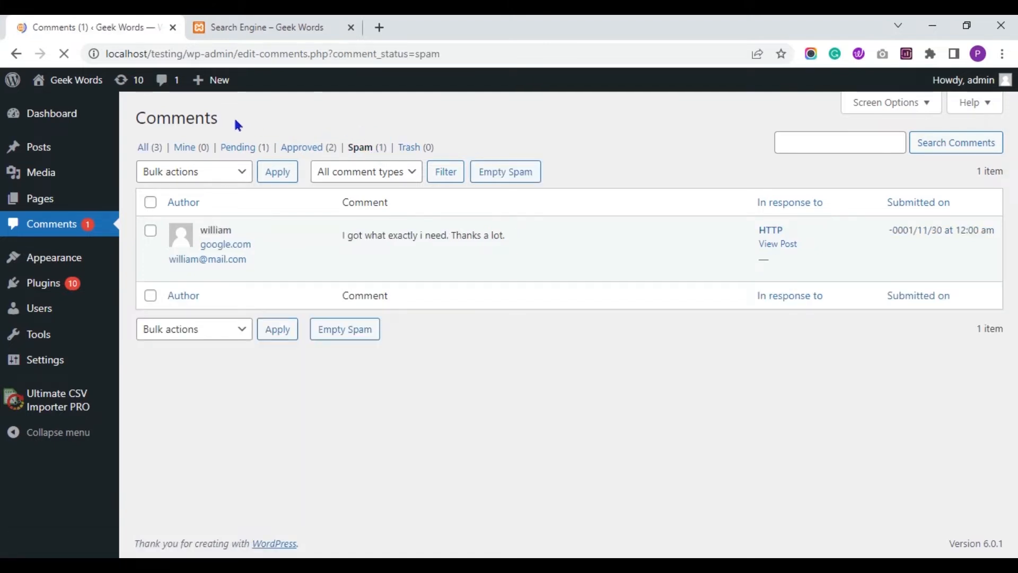
pyautogui.click(243, 147)
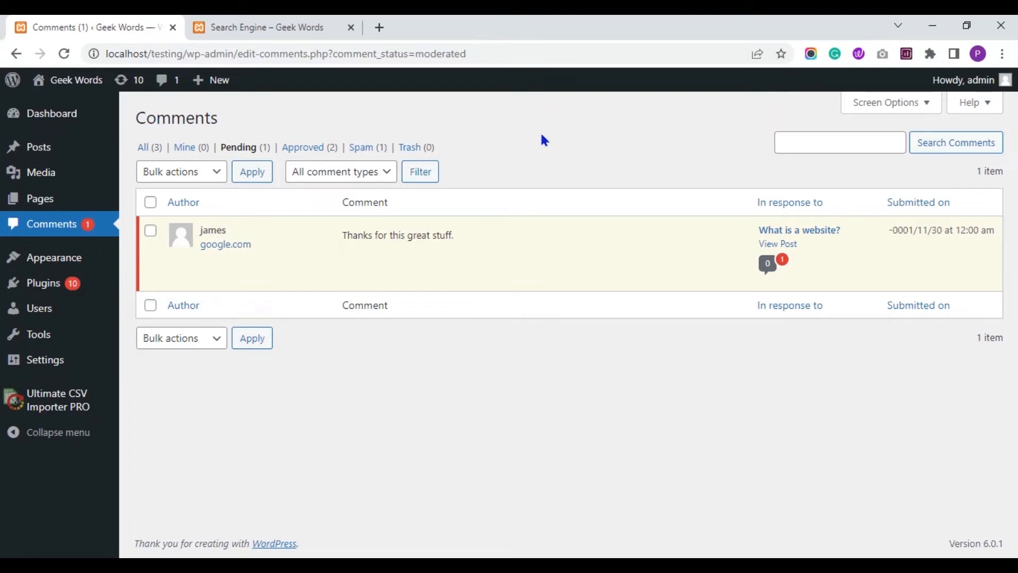
pyautogui.click(149, 147)
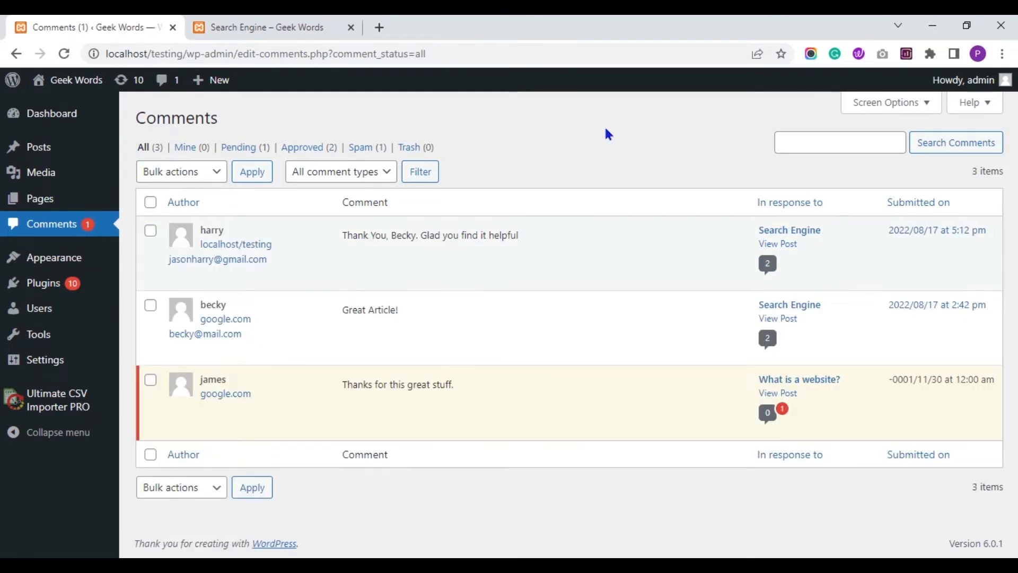
# Open the Sample CSV Google Sheet's comments tab in a new browser tab.
pyautogui.hotkey('ctrl', 't')
pyautogui.hotkey('ctrl', 'v')
pyautogui.press('Return')
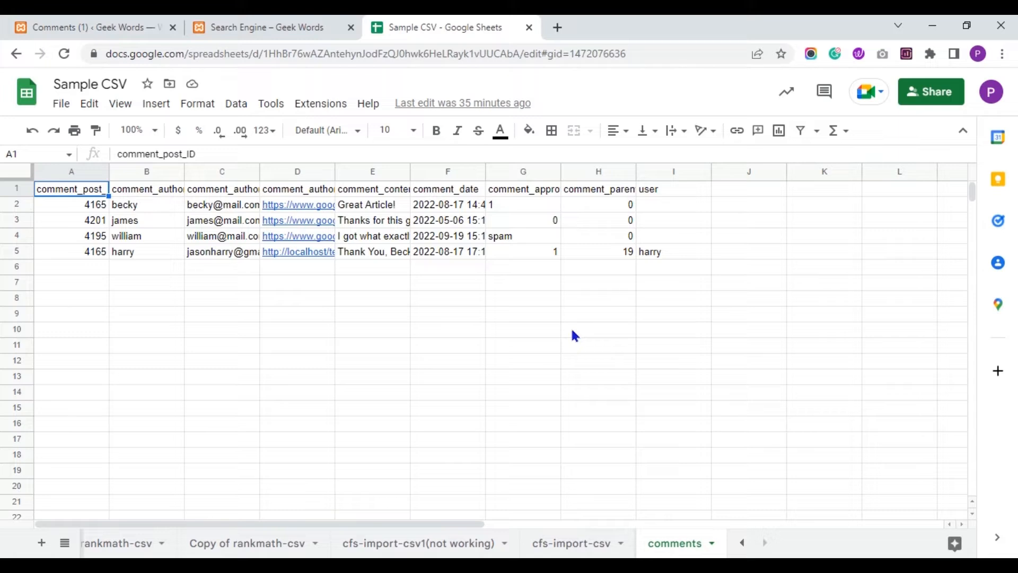
# Select the first comment's comment_content cell E2 and clear its old text.
pyautogui.click(426, 365)
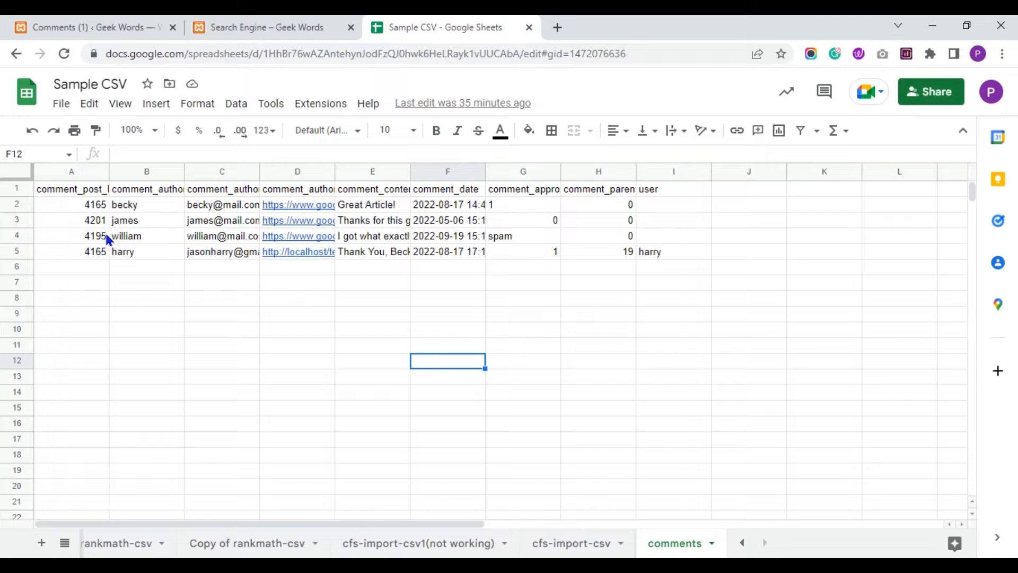
pyautogui.click(164, 205)
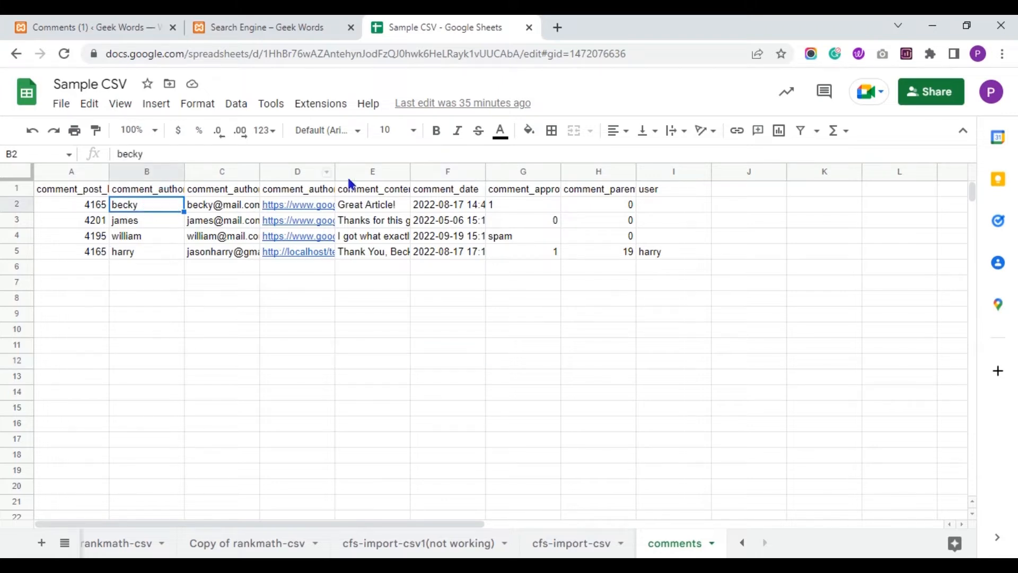
pyautogui.click(366, 205)
pyautogui.click(371, 189)
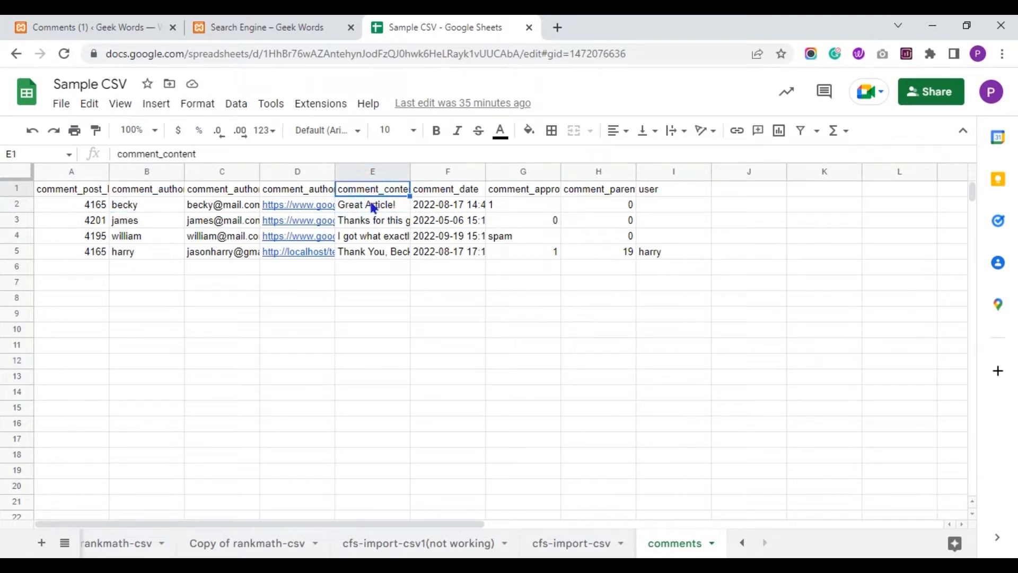
pyautogui.click(372, 206)
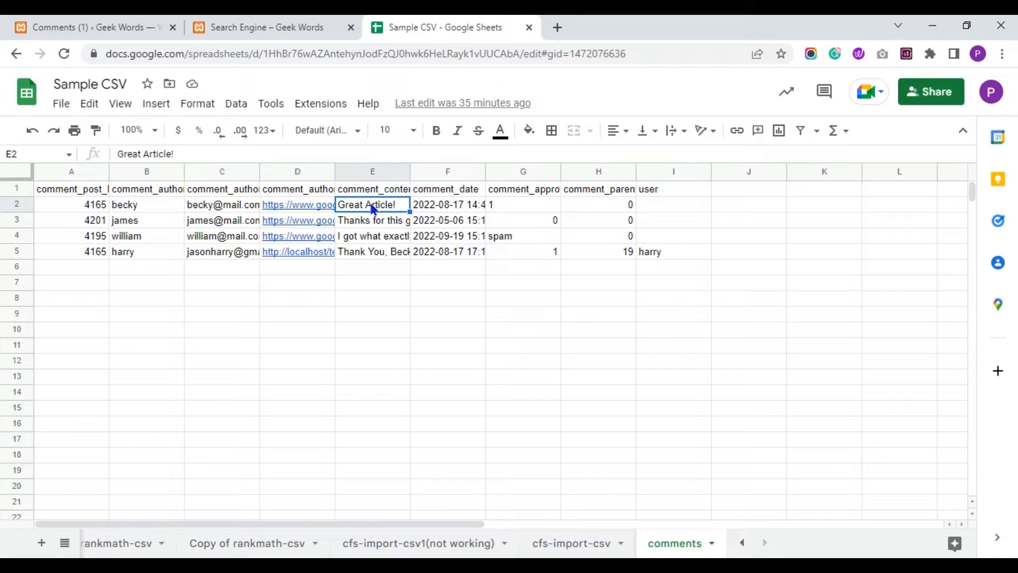
pyautogui.press('Delete')
# Enter a self-introduction plus 'Your article is really helpful for me' in E2, fixing typos.
pyautogui.write('Hi')
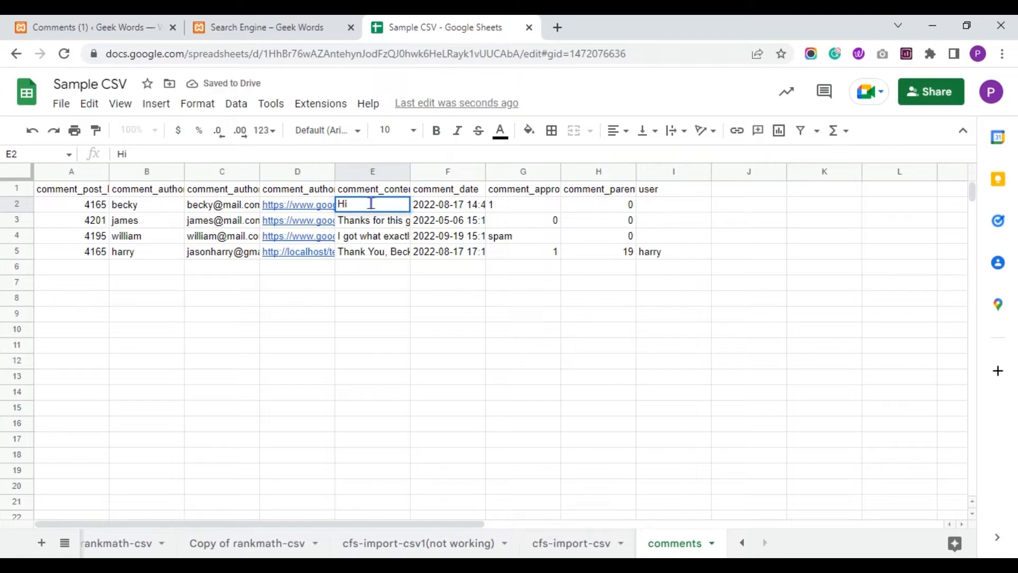
pyautogui.write(', Iam Becky')
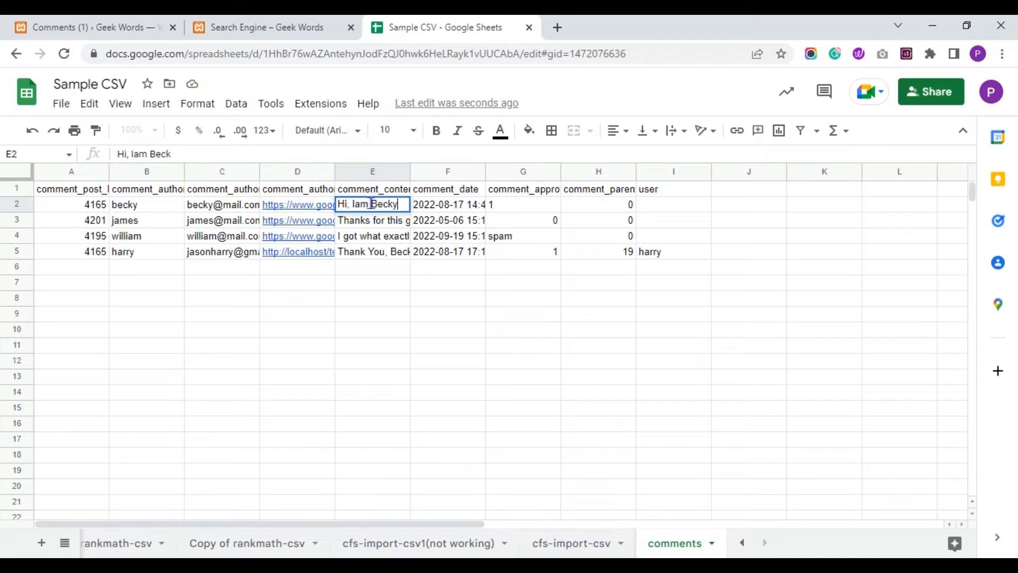
pyautogui.click(356, 204)
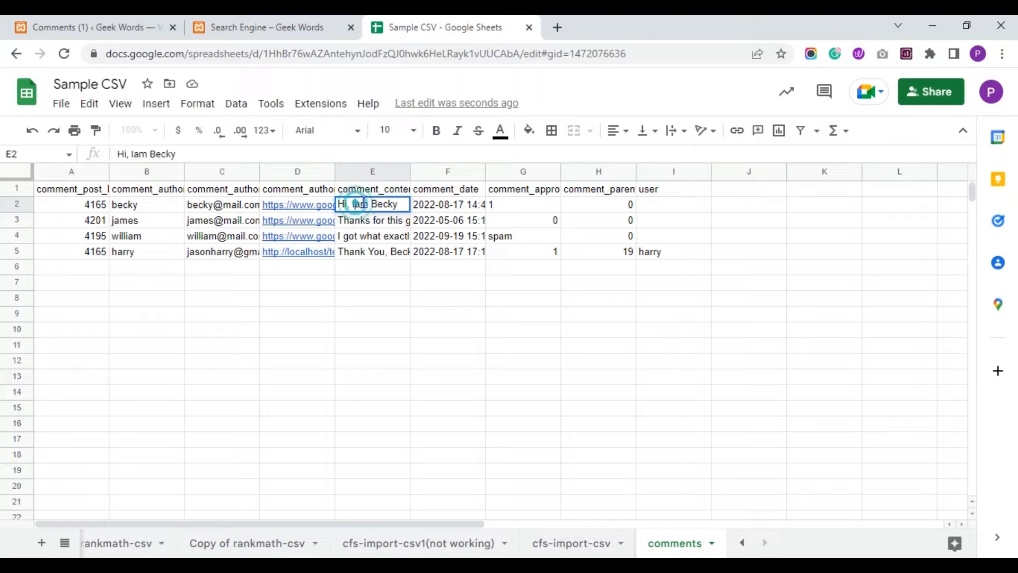
pyautogui.click(401, 205)
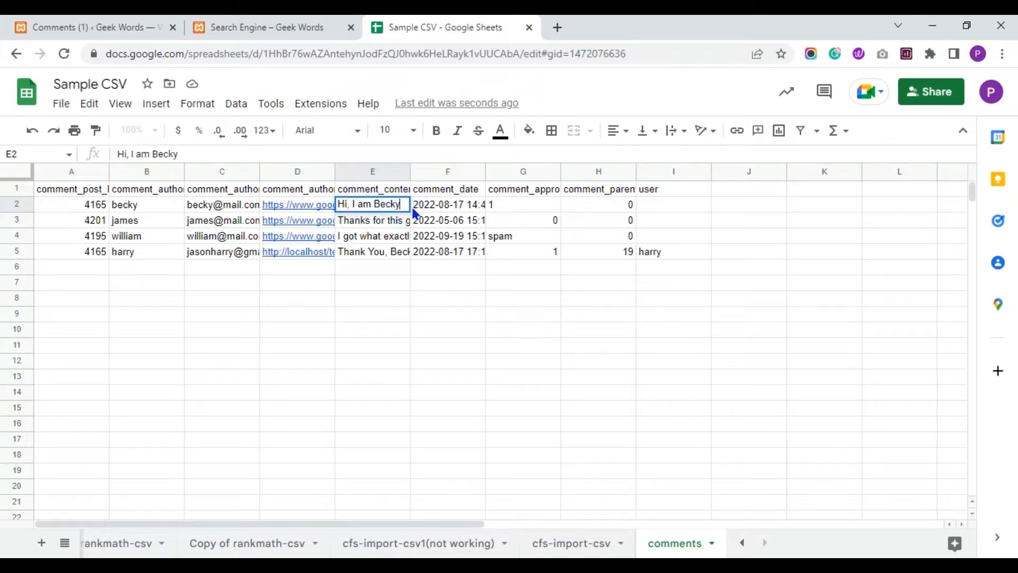
pyautogui.write('. You')
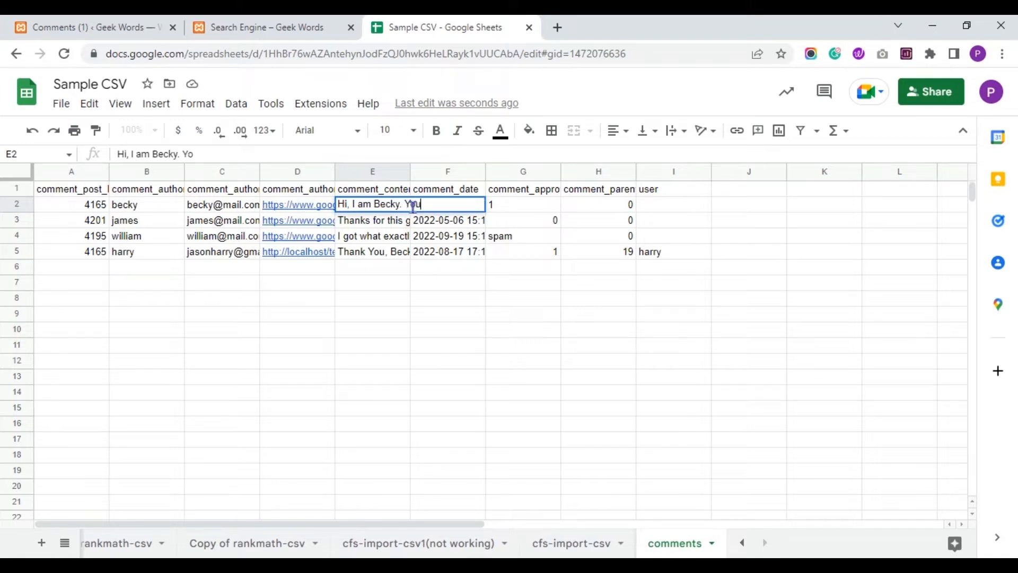
pyautogui.write('r article is reall')
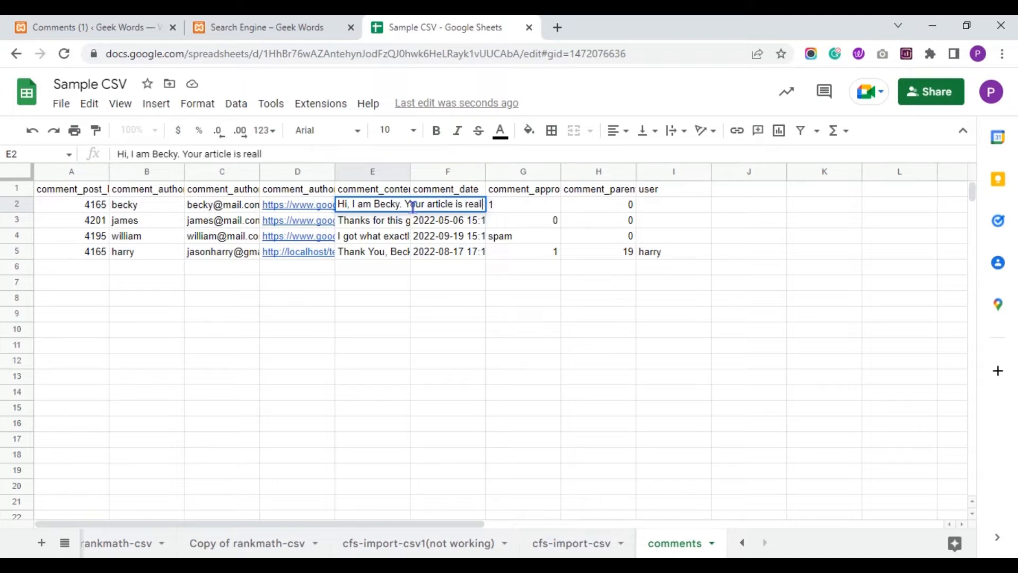
pyautogui.write('y help')
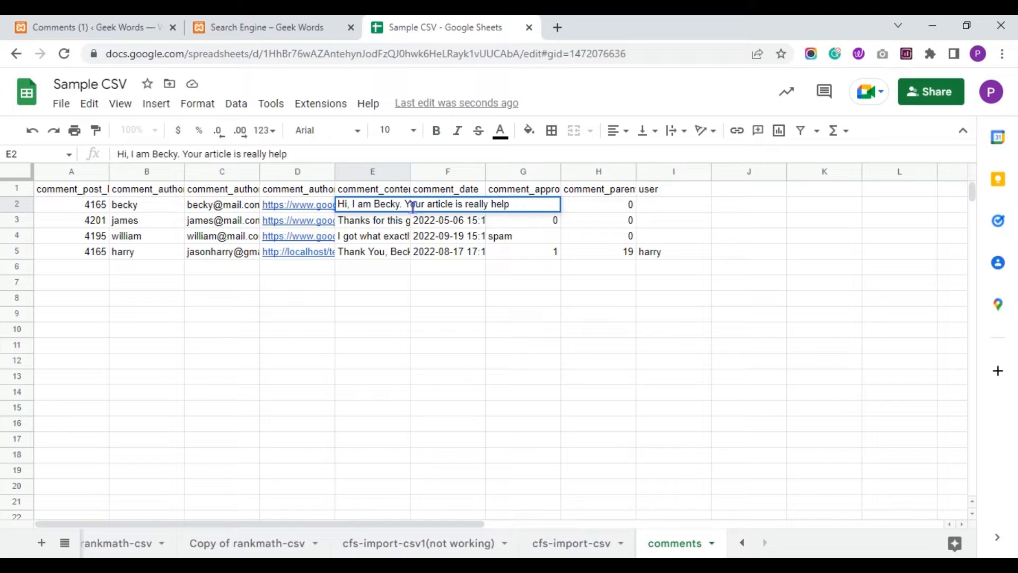
pyautogui.write('ful for me.')
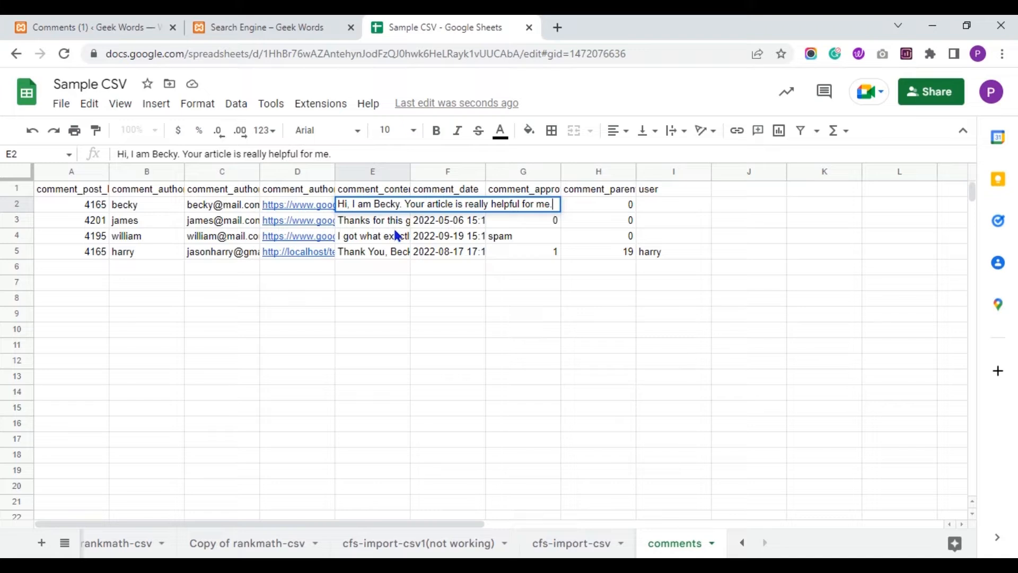
pyautogui.click(380, 225)
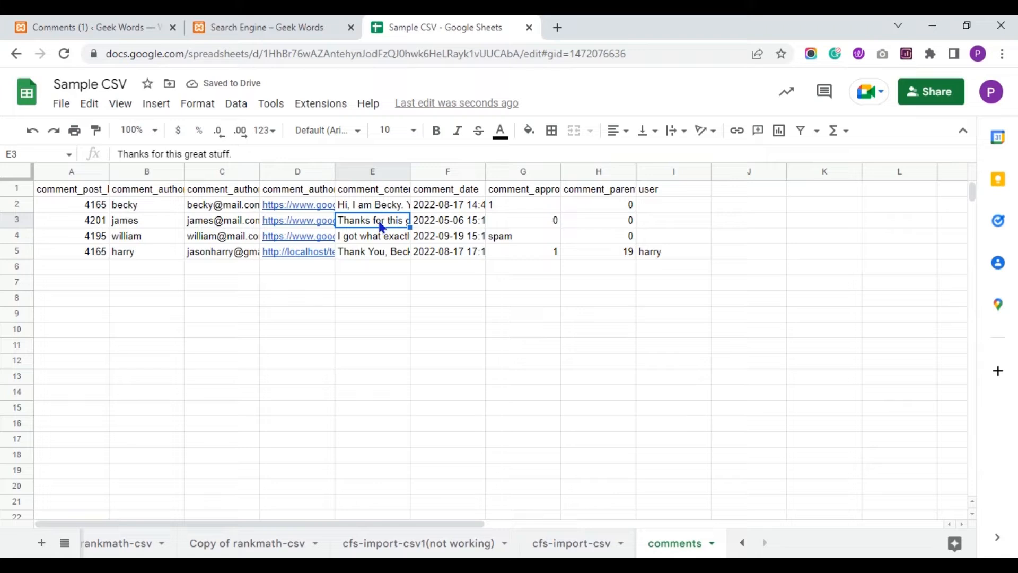
pyautogui.click(165, 221)
pyautogui.click(214, 223)
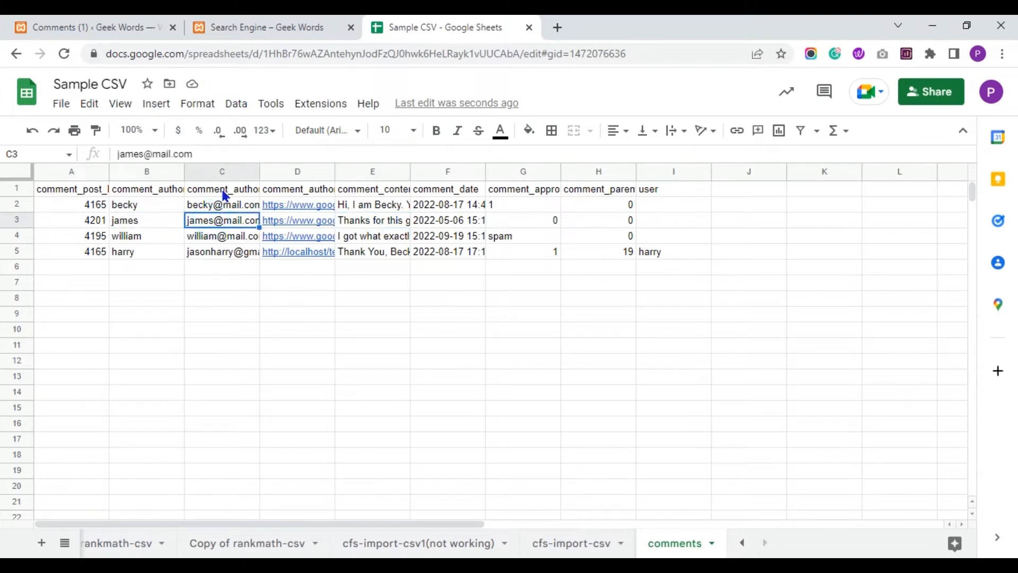
pyautogui.click(223, 192)
pyautogui.click(223, 227)
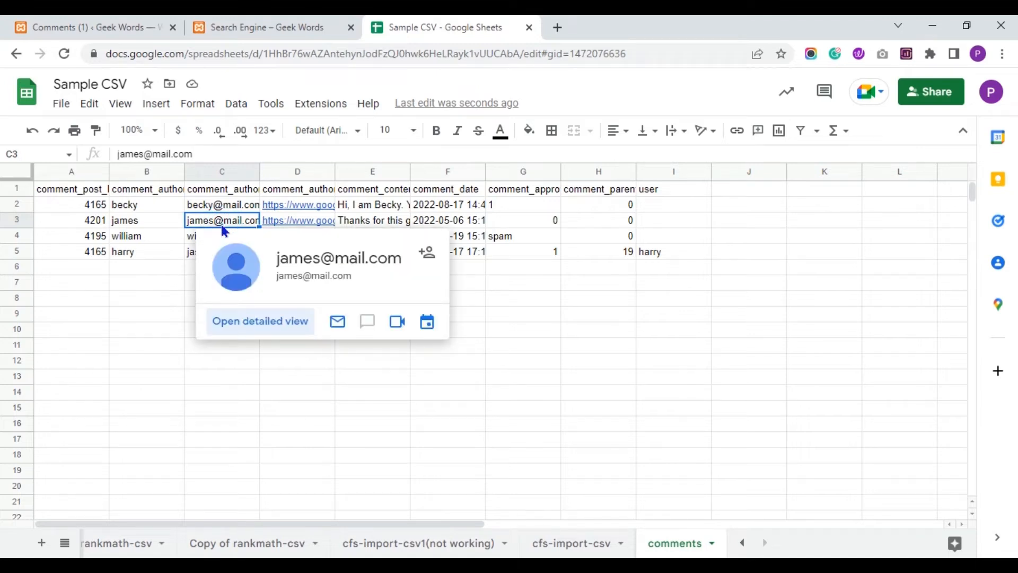
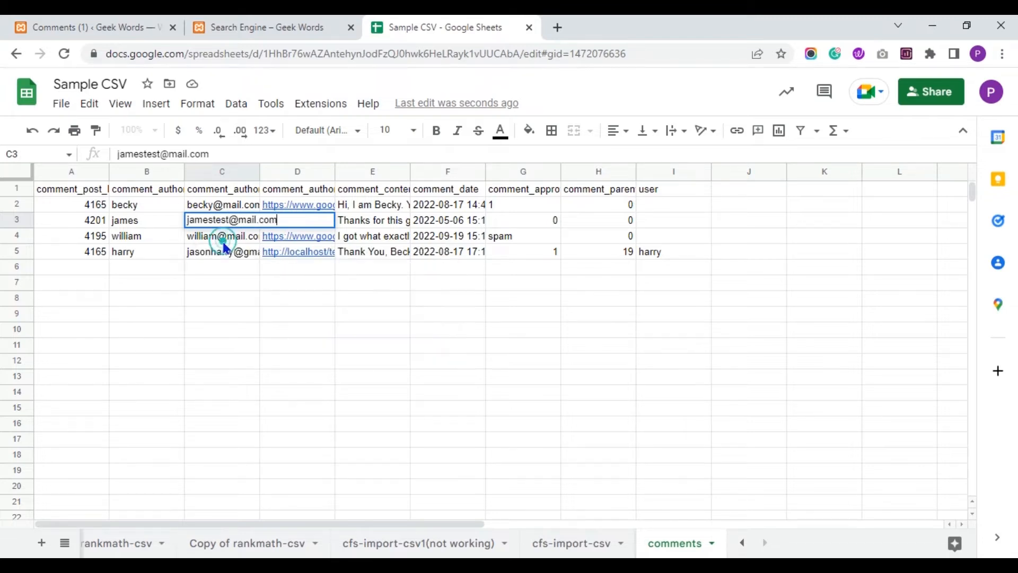
pyautogui.click(222, 236)
pyautogui.moveTo(232, 248)
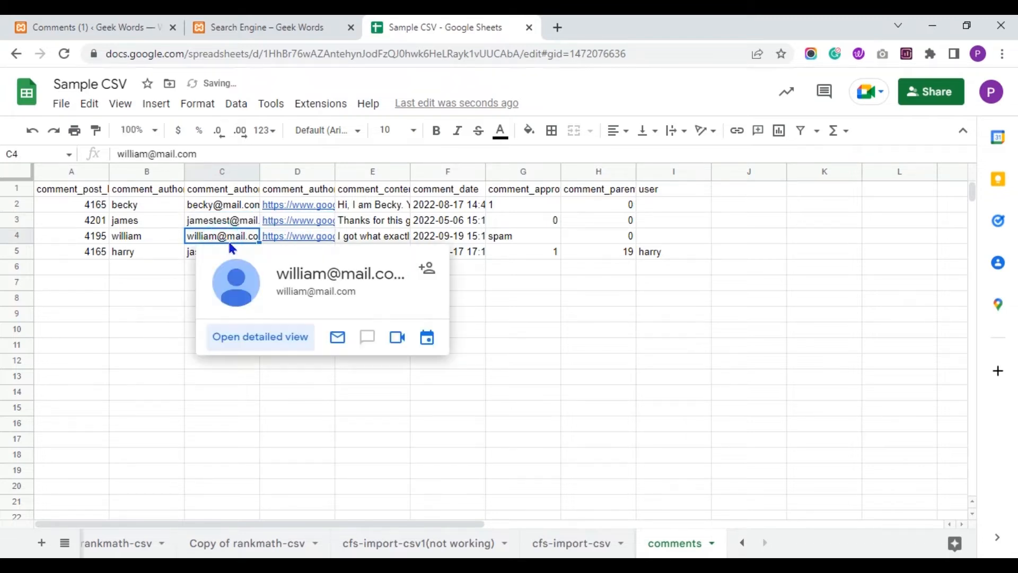
pyautogui.click(190, 346)
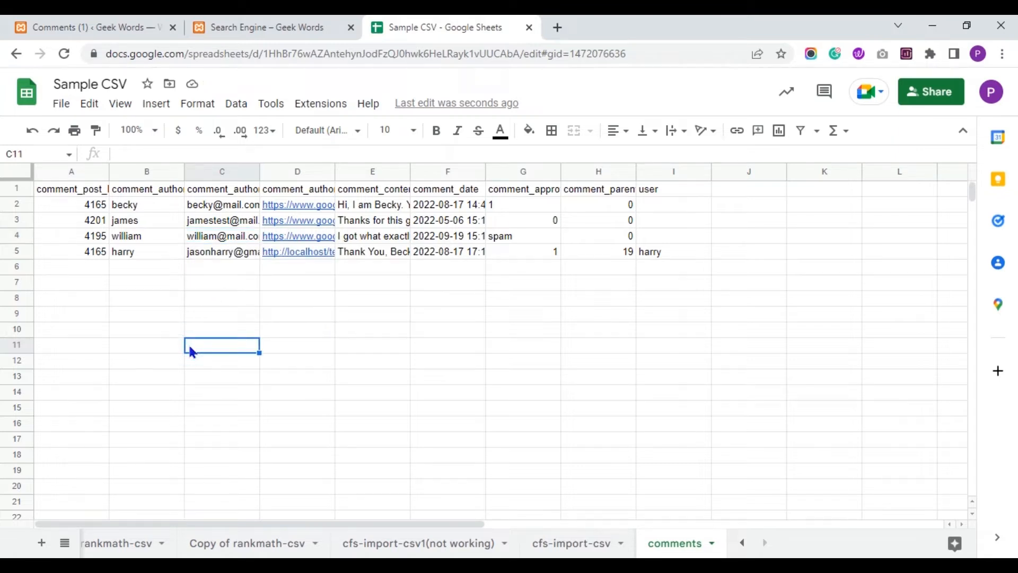
pyautogui.click(140, 250)
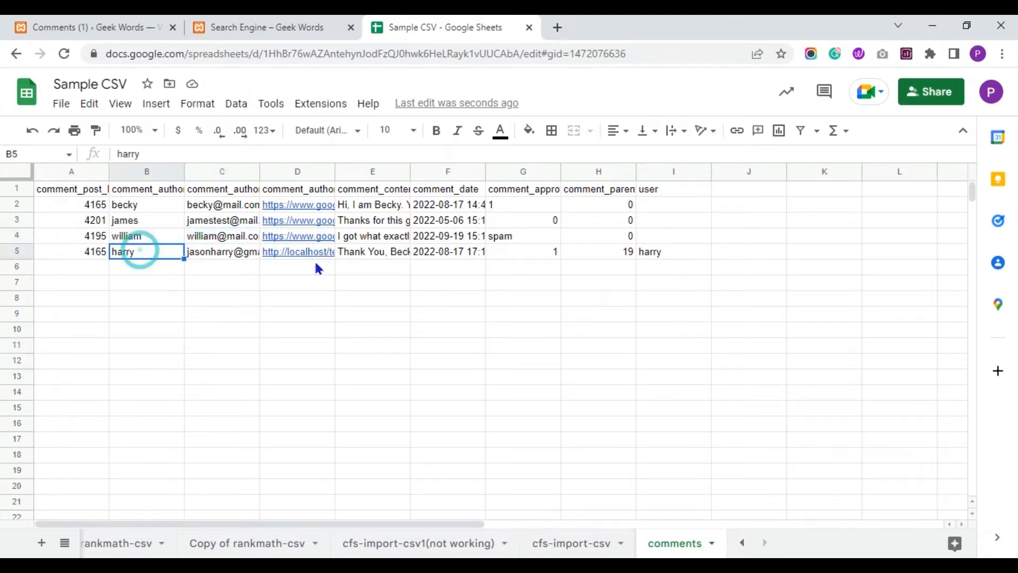
pyautogui.click(434, 257)
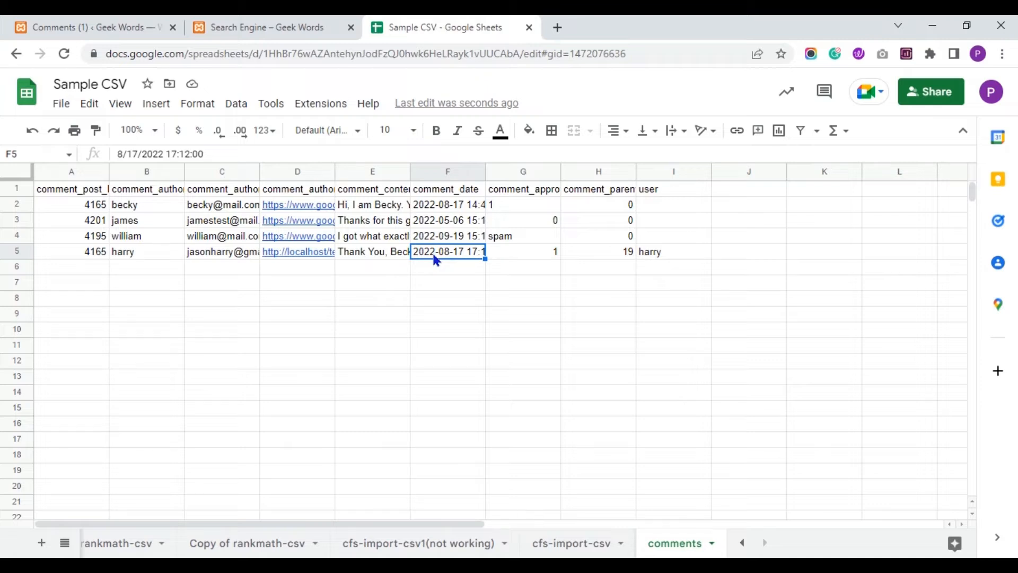
# Change the row 5 comment_date in F5 to 2022-08-18.
pyautogui.click(126, 154)
pyautogui.click(132, 155)
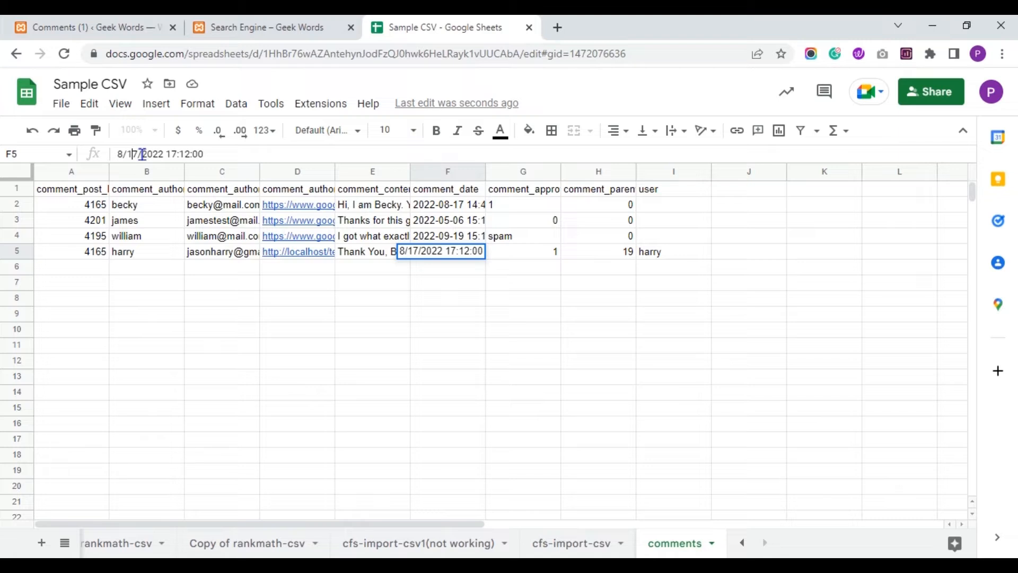
pyautogui.press('BackSpace')
pyautogui.write('8')
pyautogui.click(342, 269)
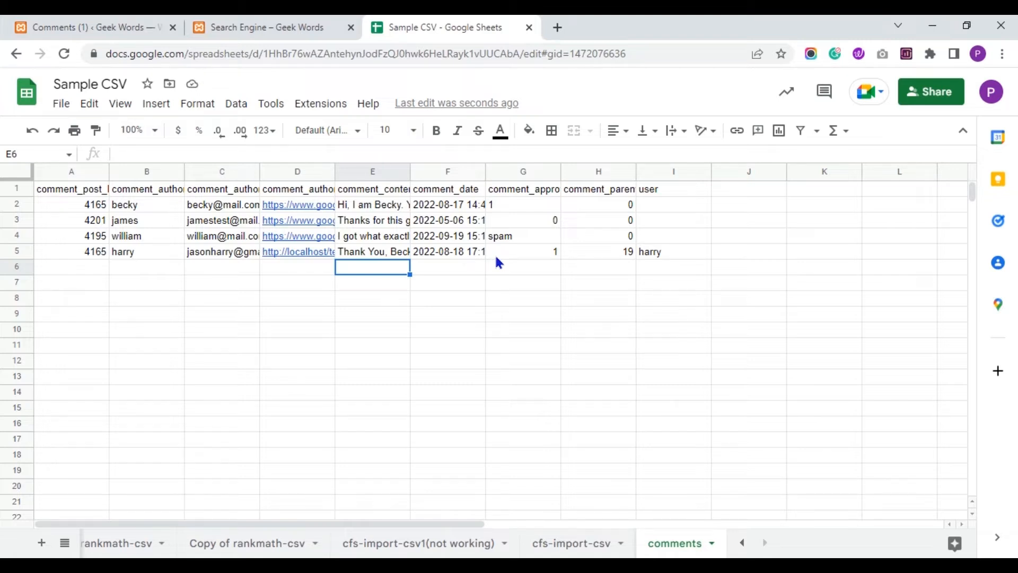
# Replace the spam value in G4 with 1 to approve that comment.
pyautogui.click(518, 235)
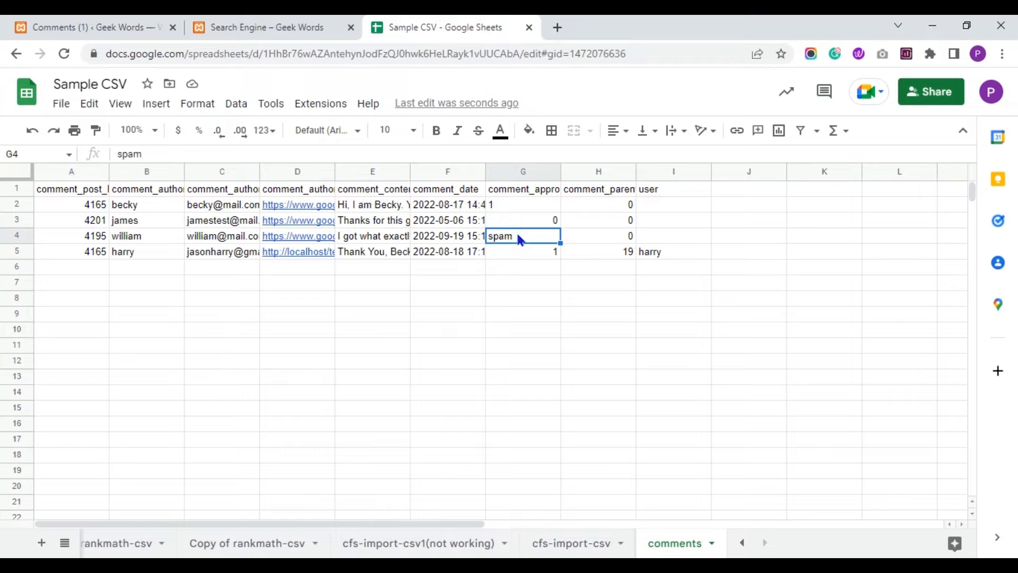
pyautogui.press('Delete')
pyautogui.write('1')
pyautogui.click(531, 273)
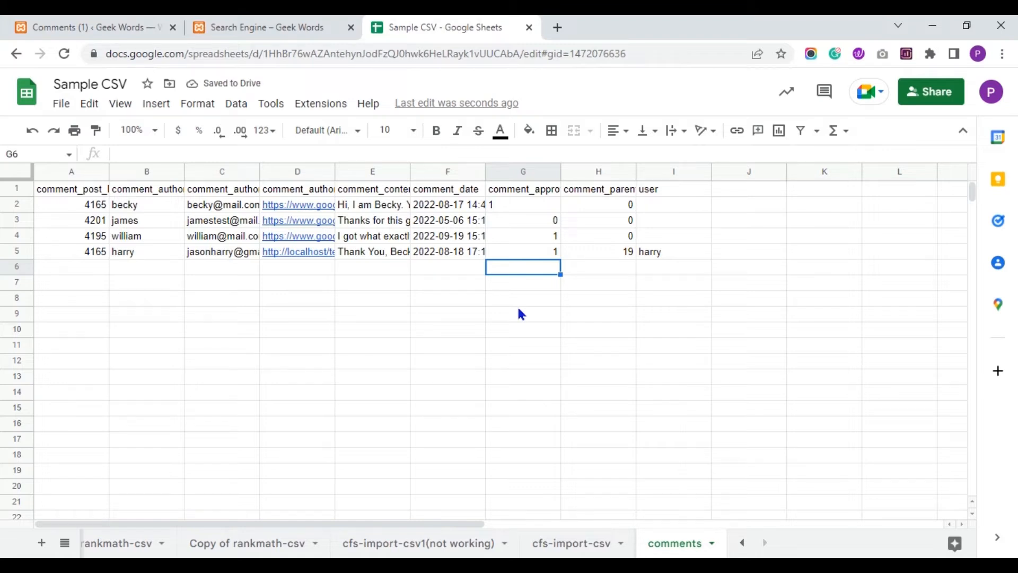
# Check the reply text in E5 and its comment_parent value 19 in H5.
pyautogui.click(360, 253)
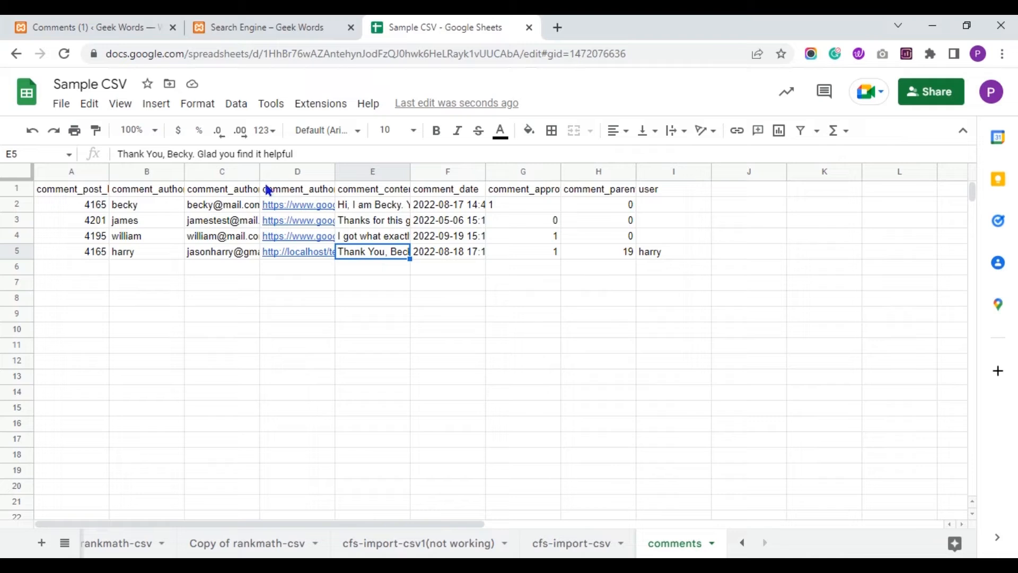
pyautogui.click(368, 206)
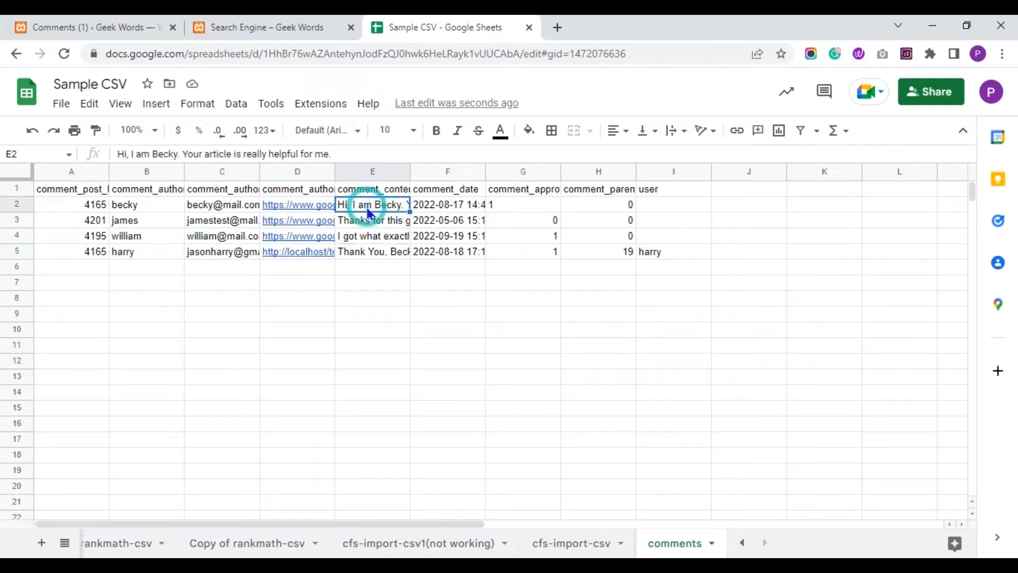
pyautogui.click(383, 256)
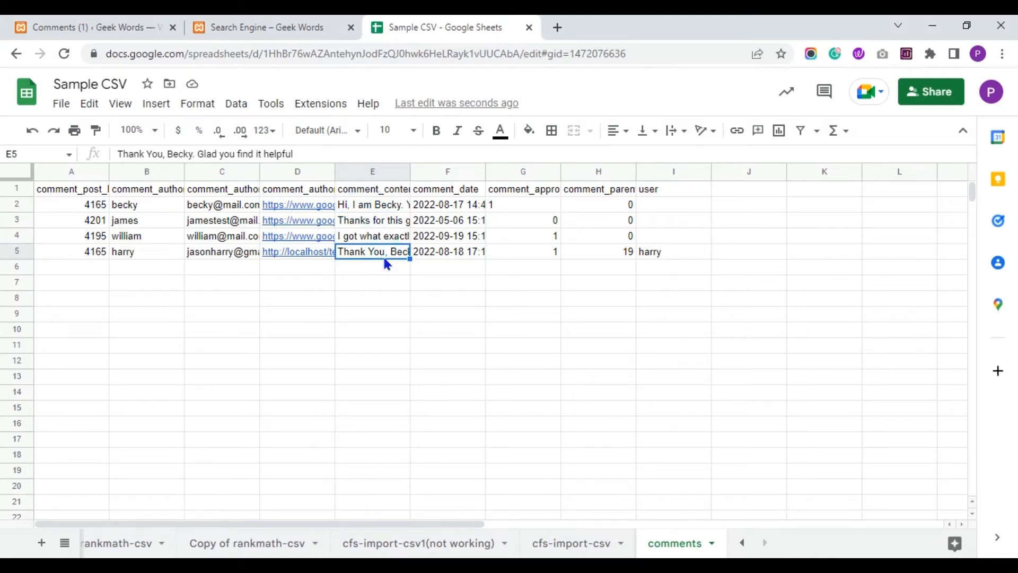
pyautogui.moveTo(333, 256)
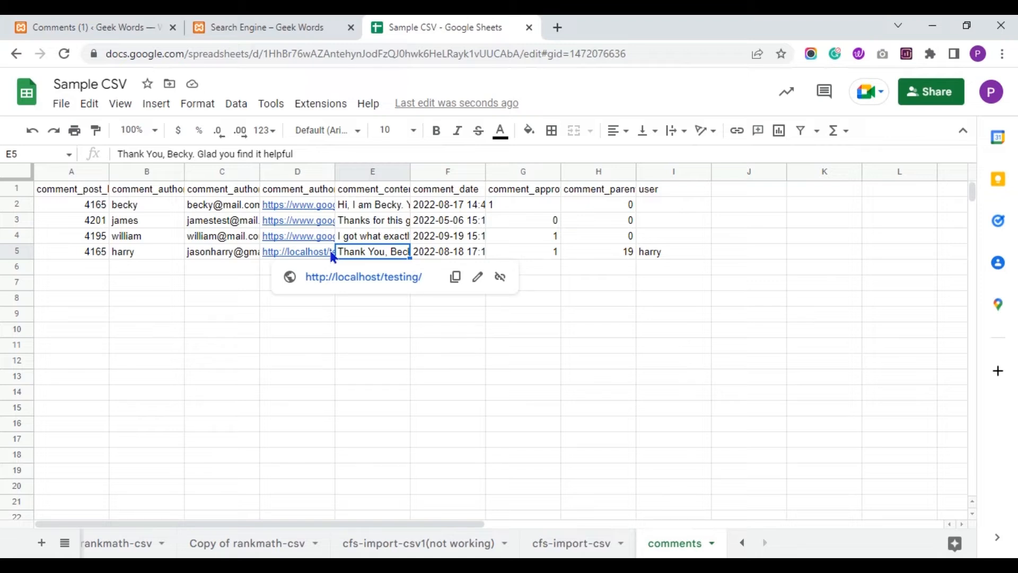
pyautogui.click(609, 192)
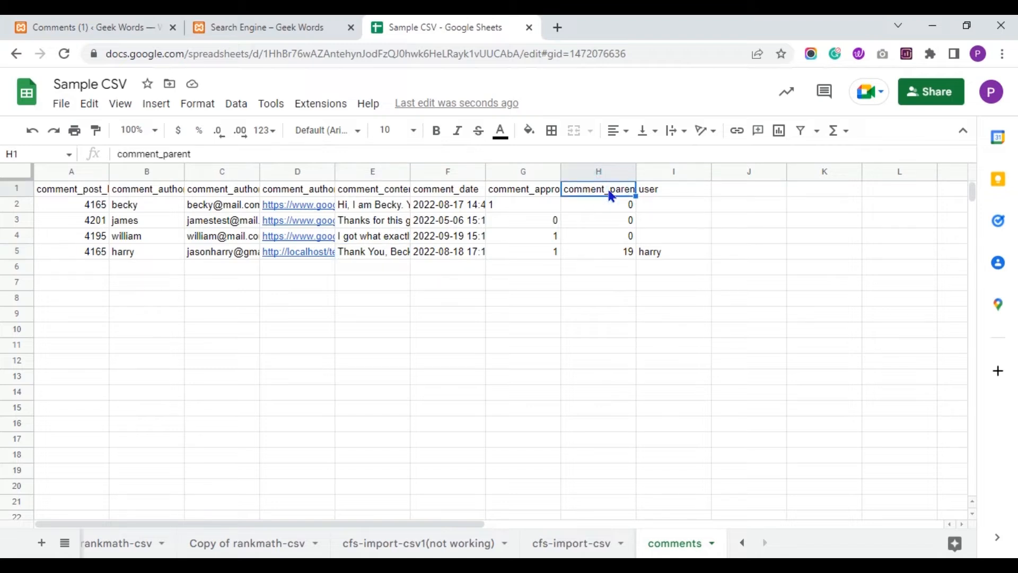
pyautogui.press('Down')
pyautogui.press('Down')
pyautogui.press('Down')
pyautogui.press('Down')
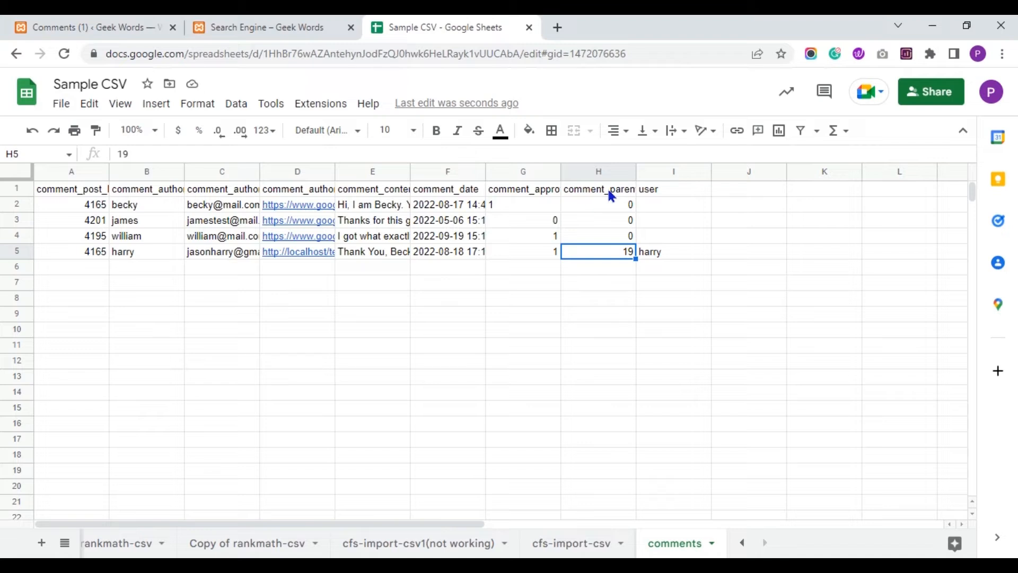
# Open the Great Article! comment's edit page to confirm it is comment 19.
pyautogui.click(273, 22)
pyautogui.click(103, 22)
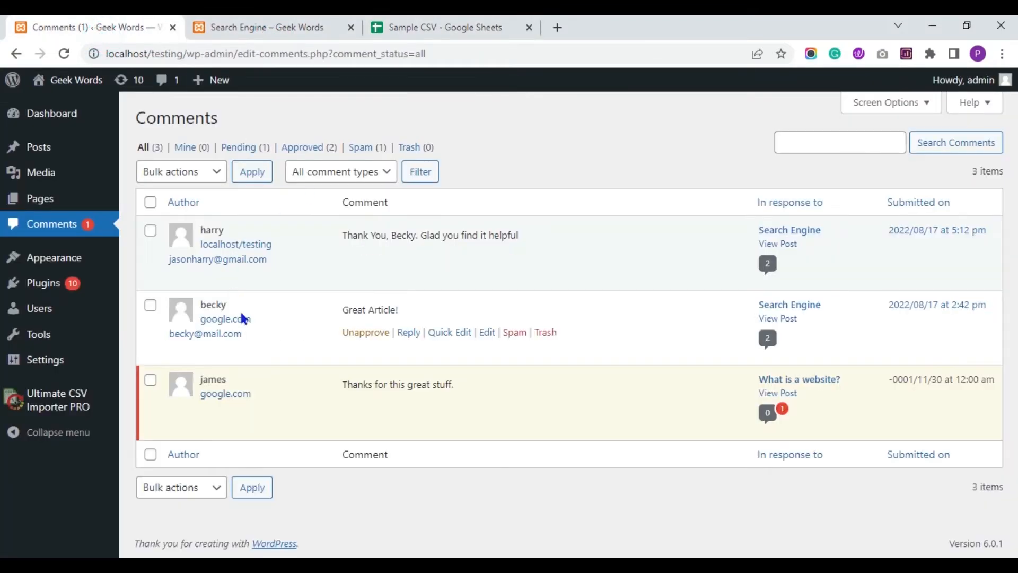
pyautogui.click(487, 332)
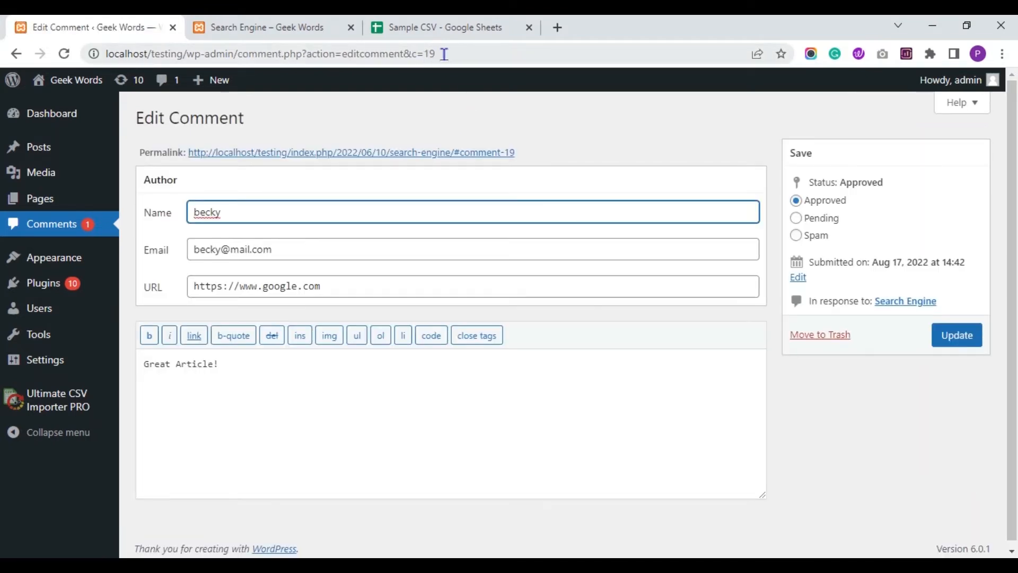
# Return to the Sample CSV spreadsheet and select an empty cell.
pyautogui.click(443, 25)
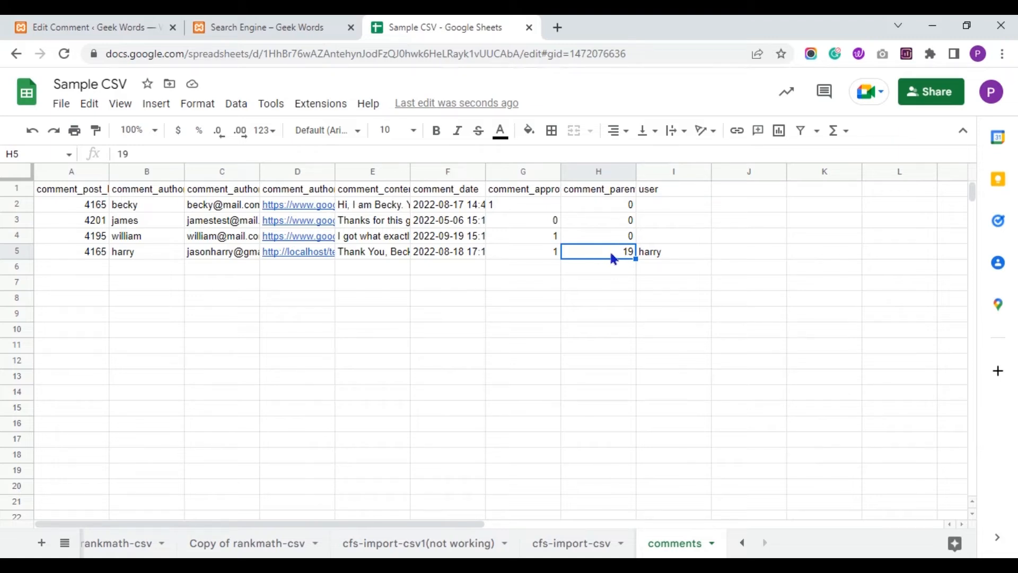
pyautogui.click(497, 334)
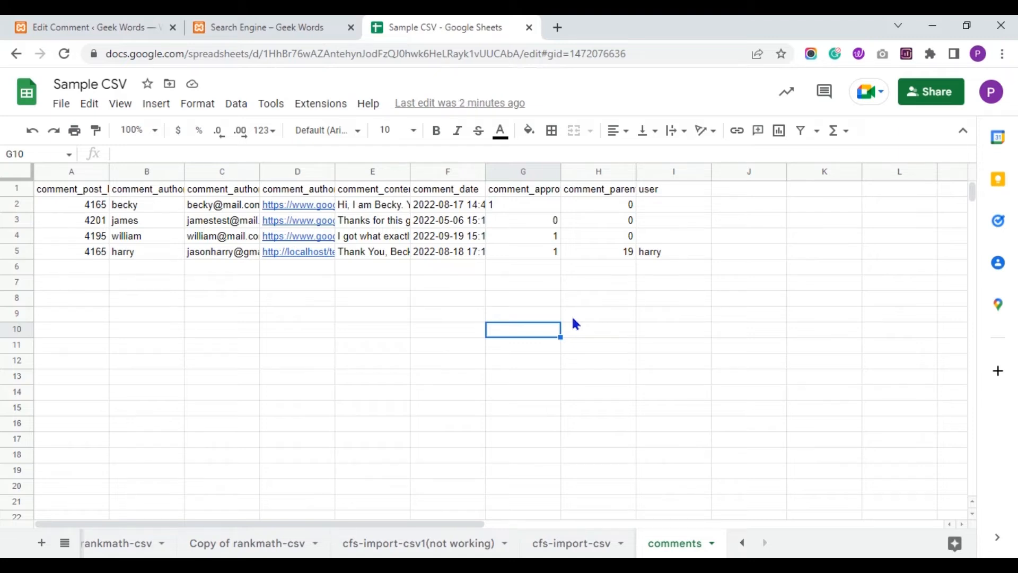
pyautogui.click(469, 337)
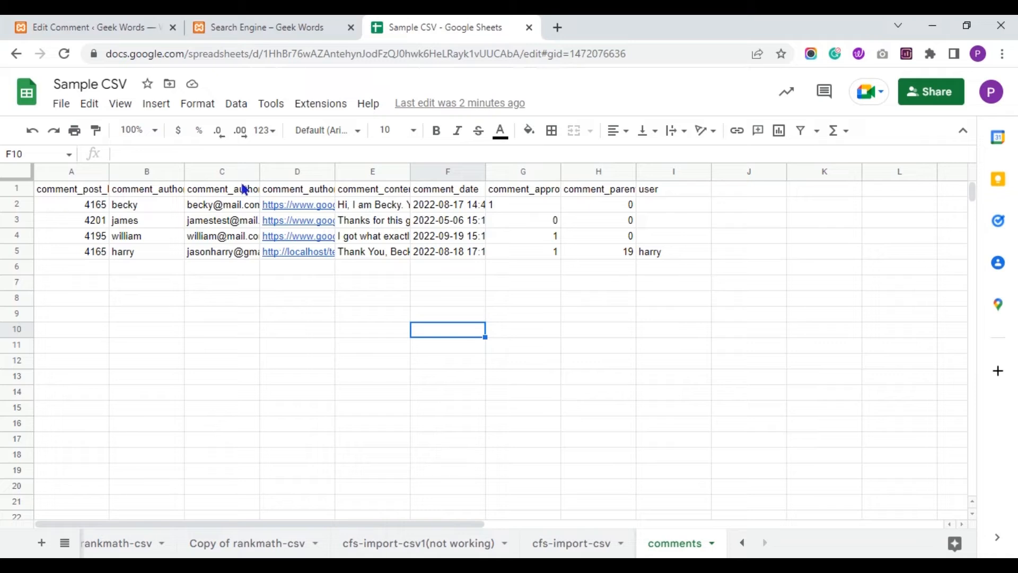
# Open File > Share > Publish to web and select only the comments sheet.
pyautogui.click(61, 103)
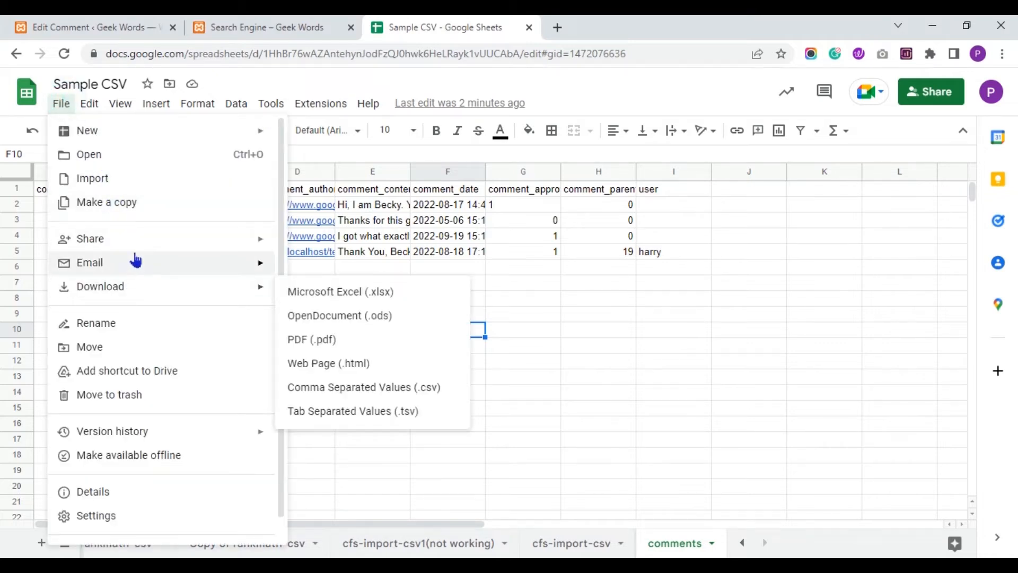
pyautogui.moveTo(144, 245)
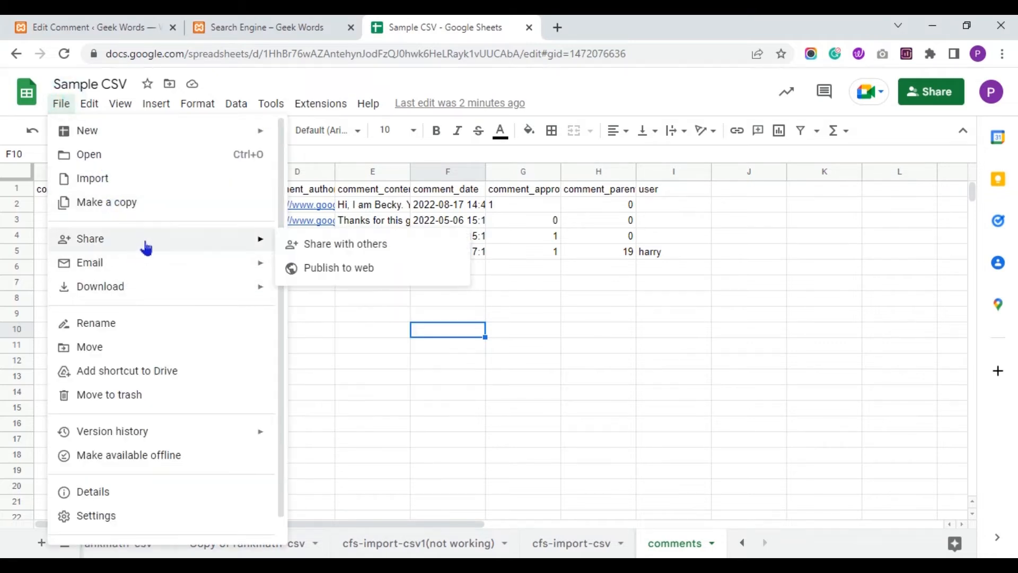
pyautogui.click(326, 267)
pyautogui.click(392, 259)
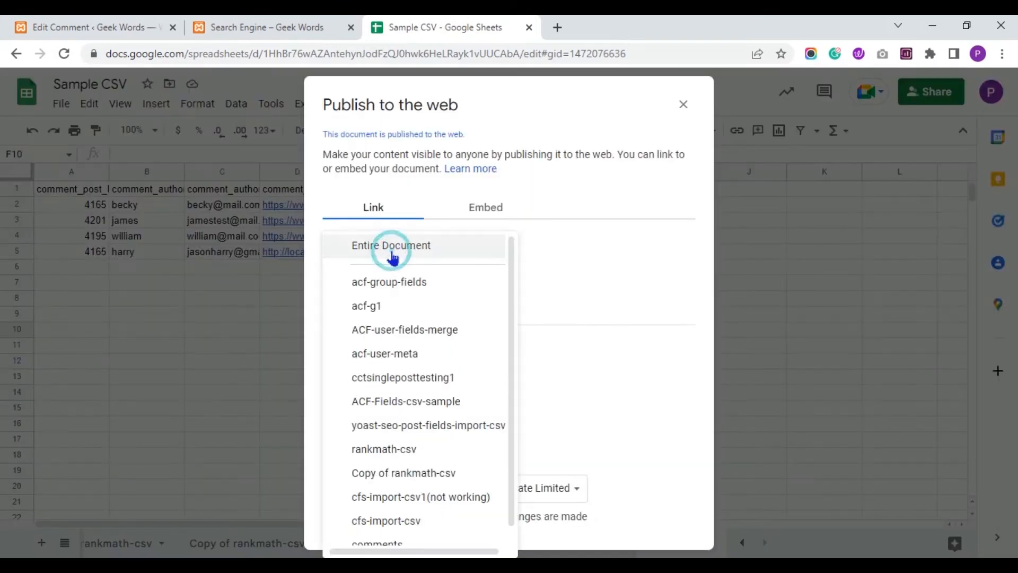
pyautogui.moveTo(512, 508); pyautogui.dragTo(511, 536)
pyautogui.click(463, 530)
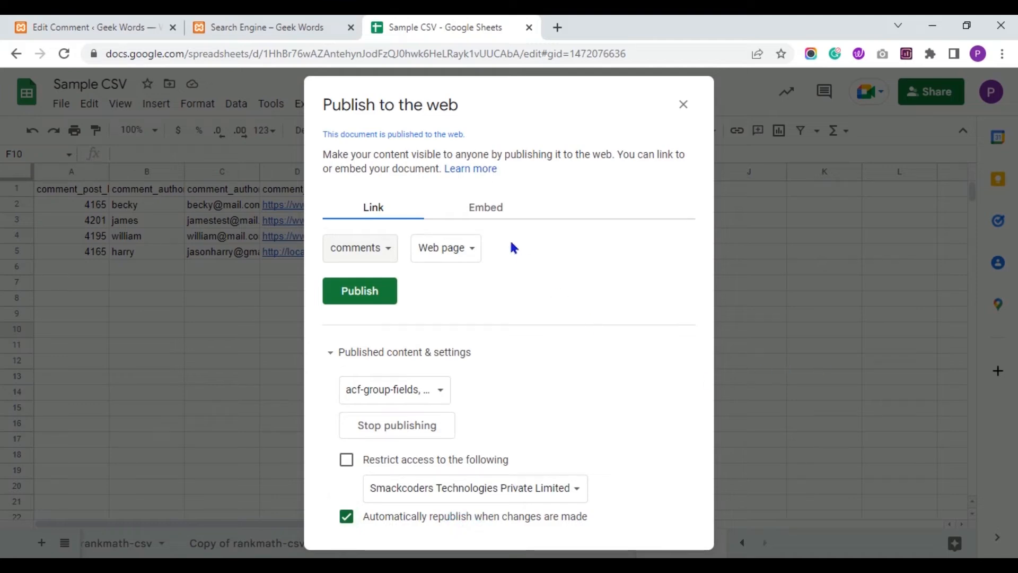
# Publish it as Comma-separated values (.csv), copy the link, and close the dialog.
pyautogui.click(465, 257)
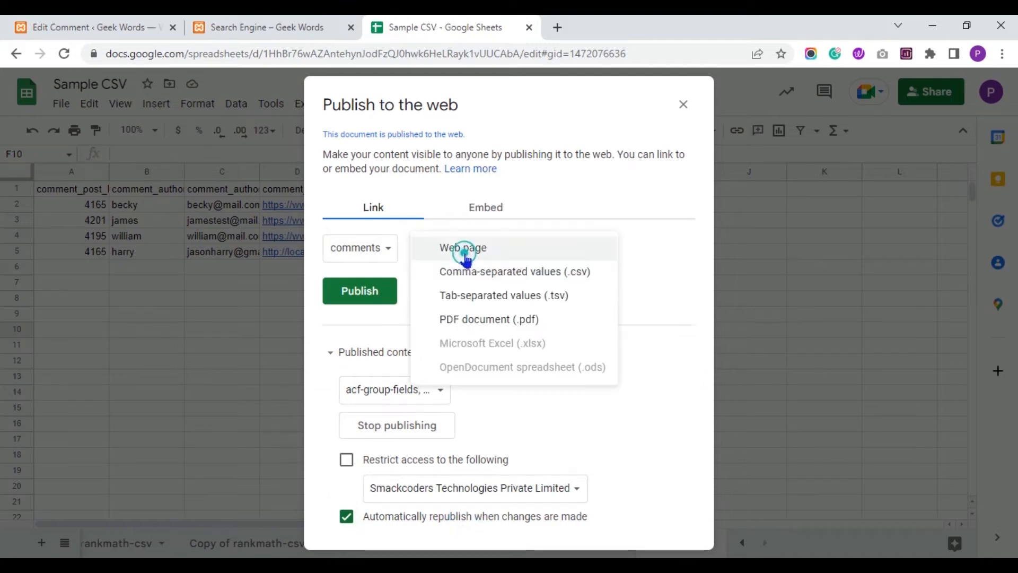
pyautogui.click(480, 273)
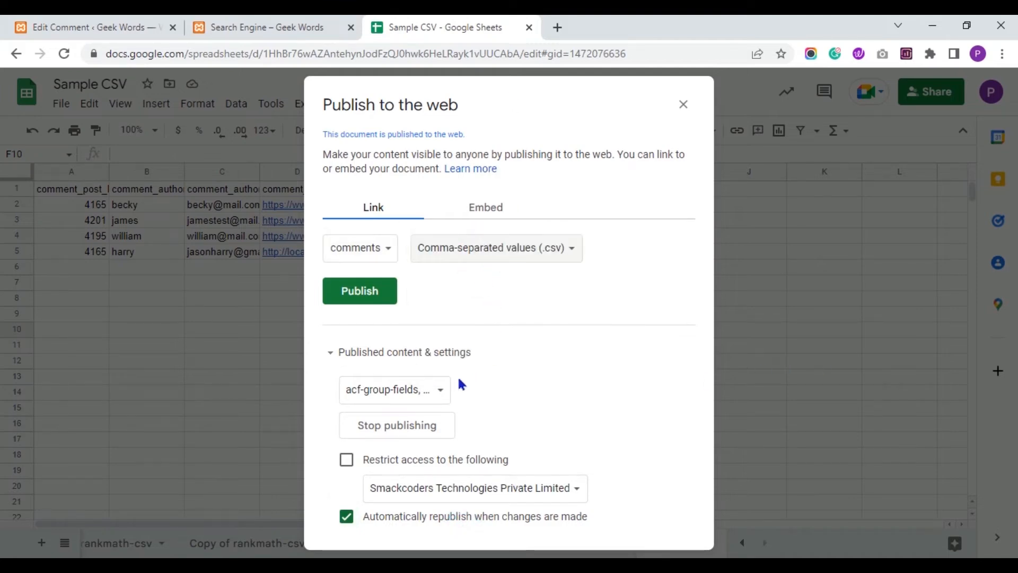
pyautogui.click(382, 291)
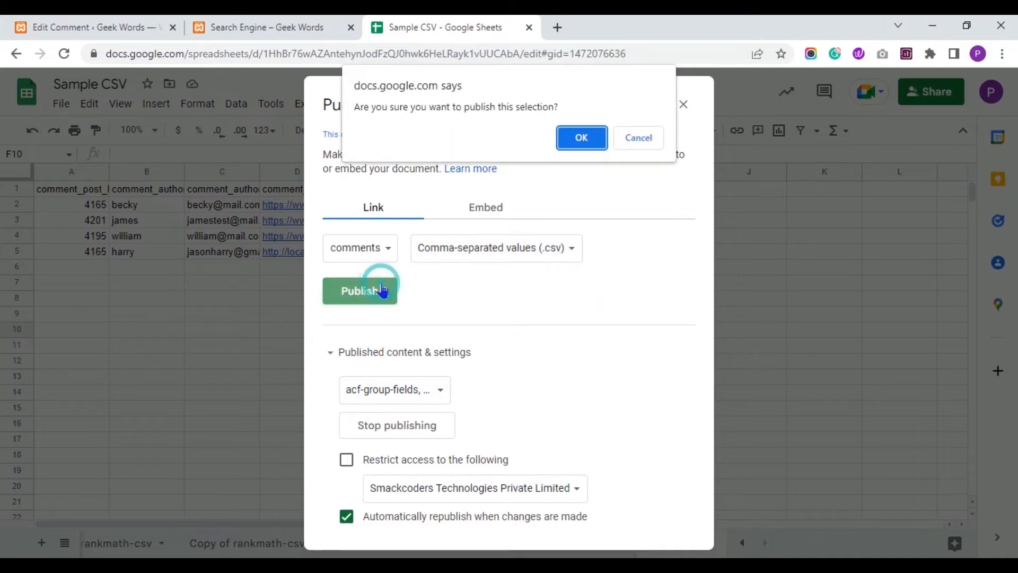
pyautogui.click(581, 141)
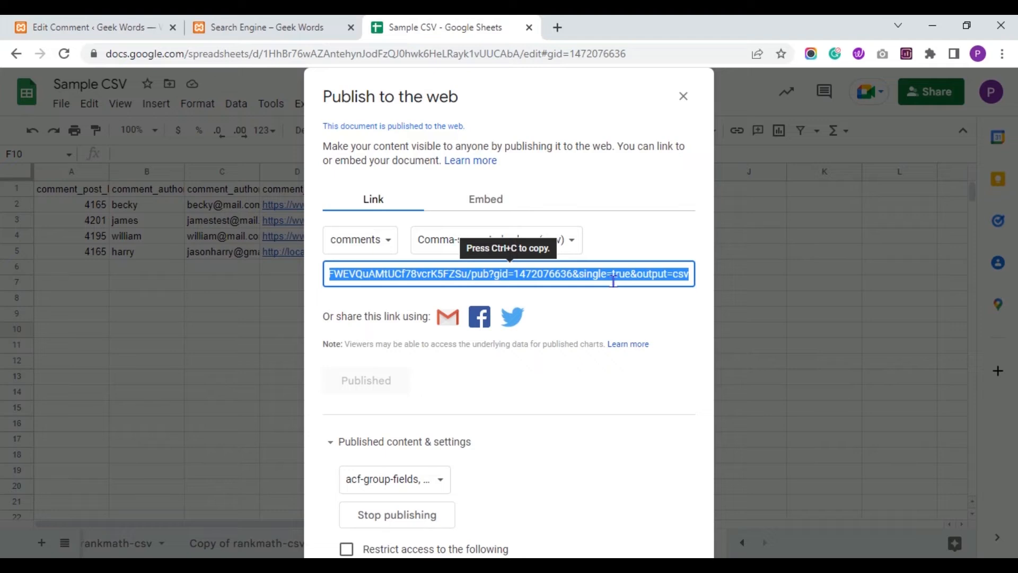
pyautogui.click(652, 208)
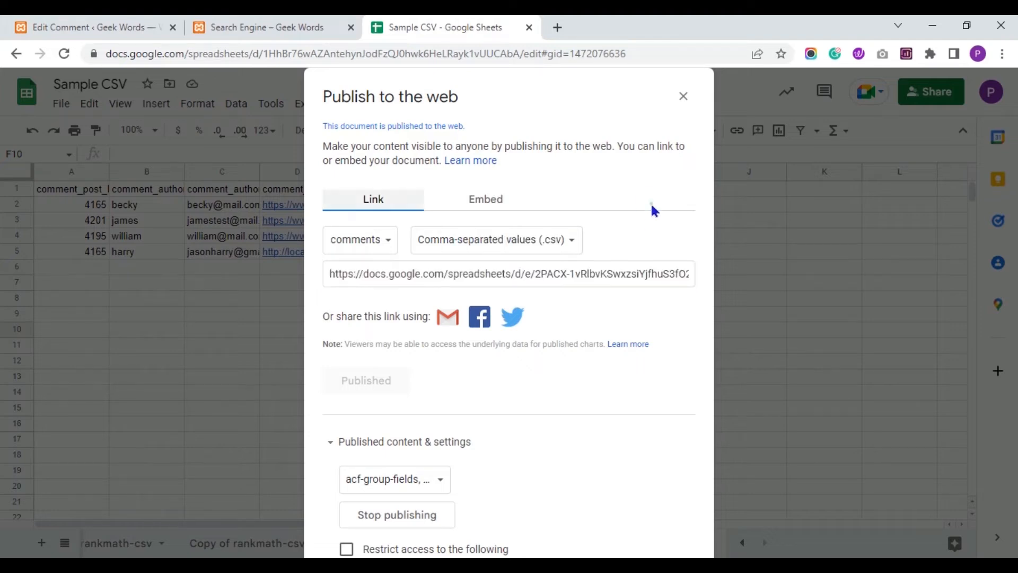
pyautogui.click(683, 96)
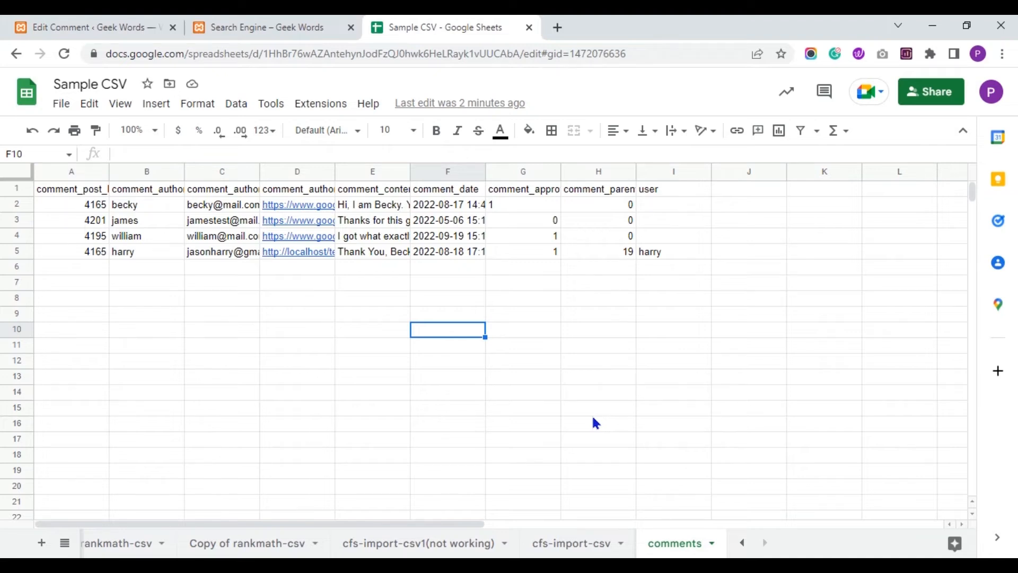
# Close the Search Engine post tab and open Ultimate CSV Importer PRO from the Edit Comment page.
pyautogui.click(257, 24)
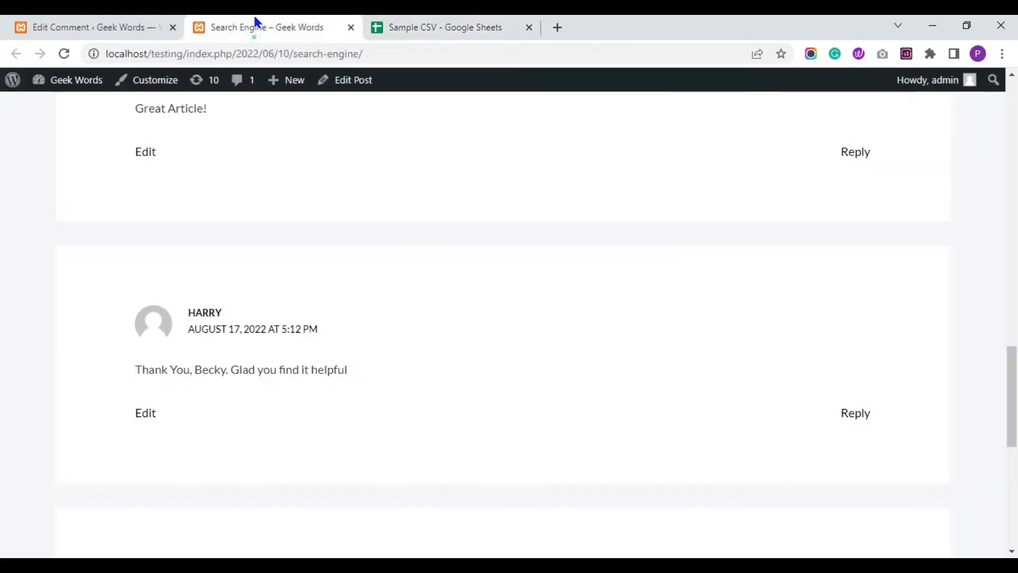
pyautogui.click(351, 27)
pyautogui.click(139, 24)
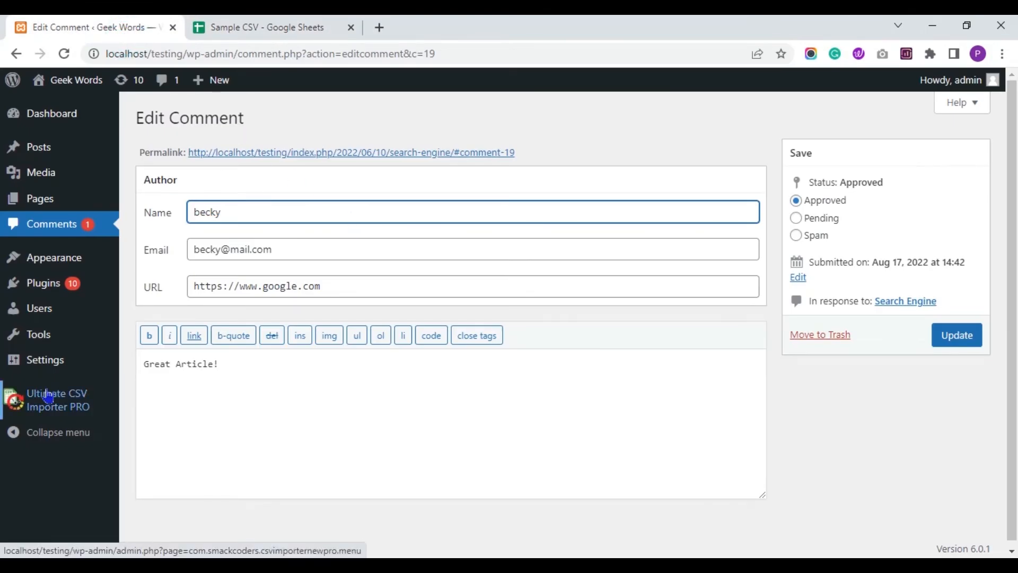
pyautogui.click(47, 396)
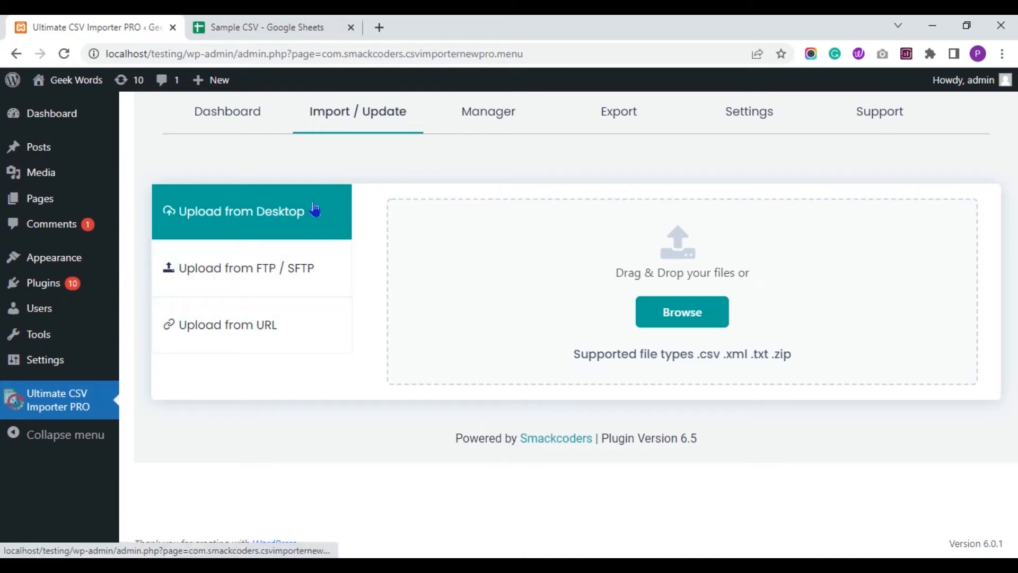
# Choose Upload from URL, paste the published CSV link into File Path, and continue.
pyautogui.click(302, 269)
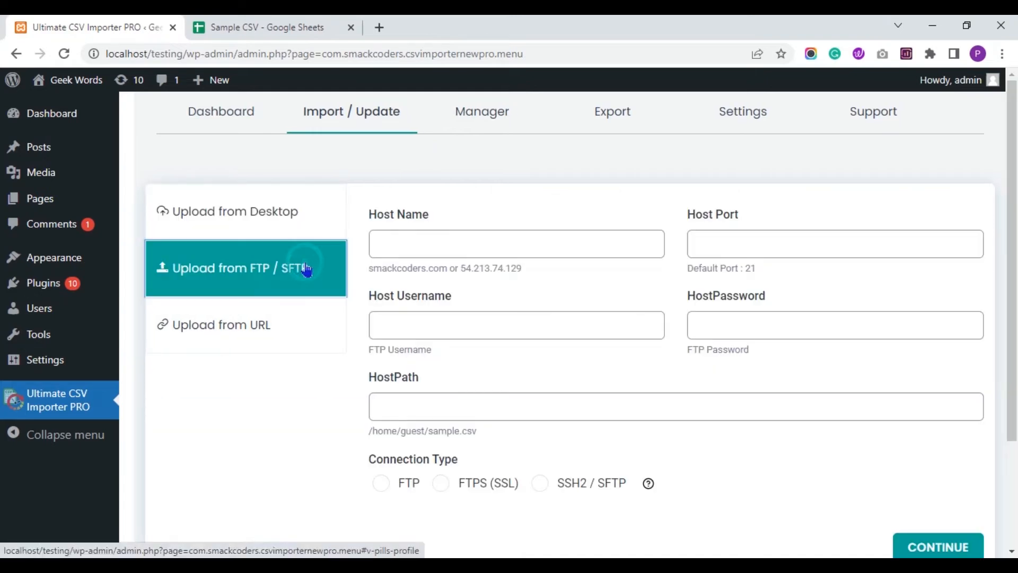
pyautogui.click(293, 326)
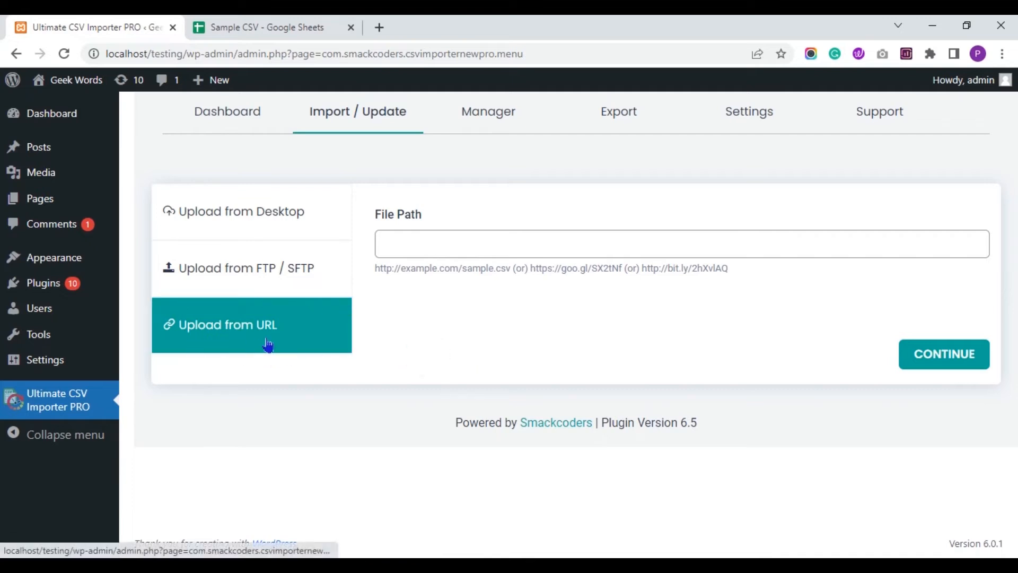
pyautogui.click(421, 246)
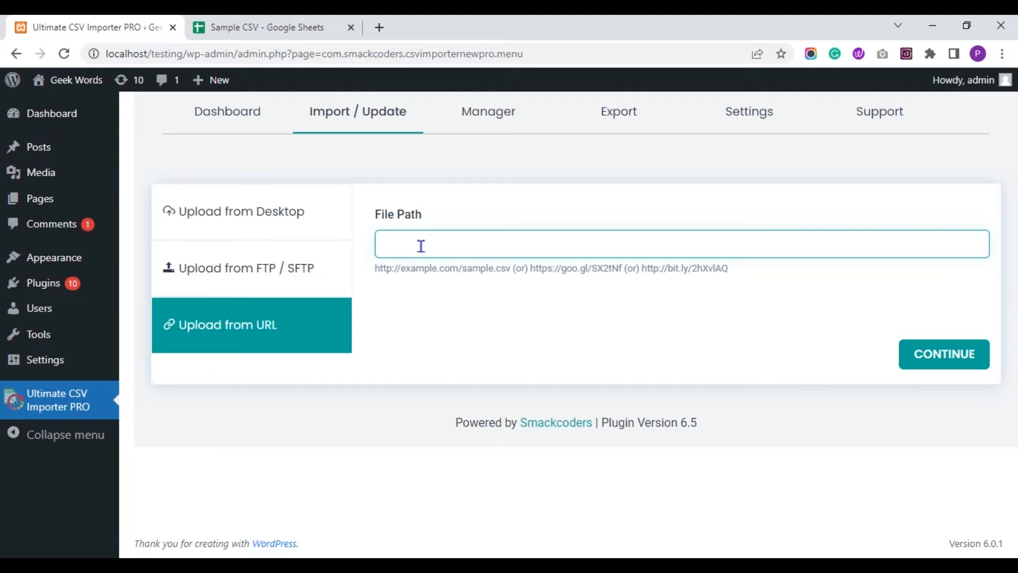
pyautogui.hotkey('ctrl', 'v')
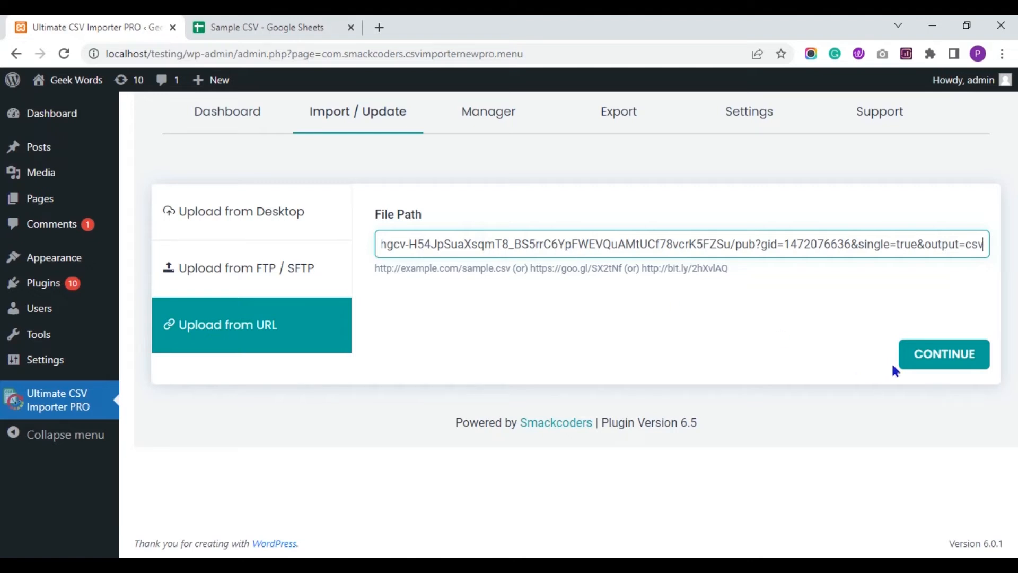
pyautogui.click(921, 368)
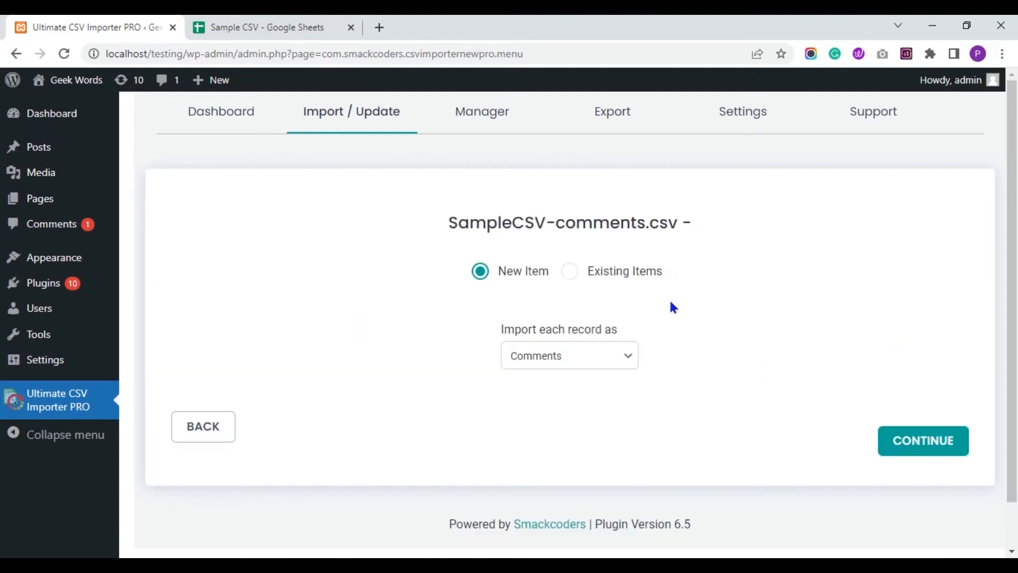
# Import the comments CSV as Existing Items and proceed to the field mapping.
pyautogui.click(614, 280)
pyautogui.click(913, 451)
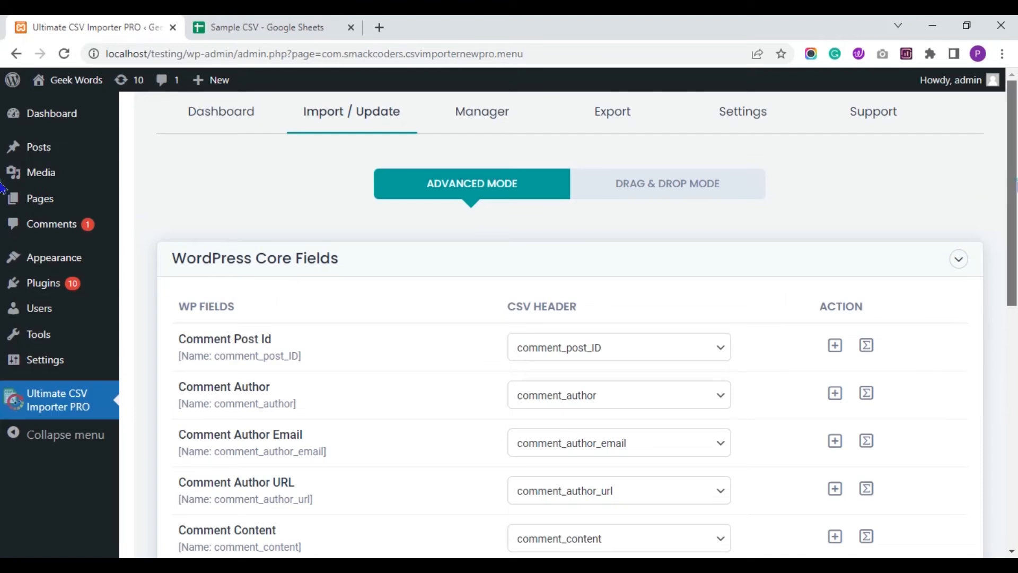
# Map the user_id field to the CSV's user column.
pyautogui.scroll(-1, 2, 211)
pyautogui.scroll(-3, 3, 211)
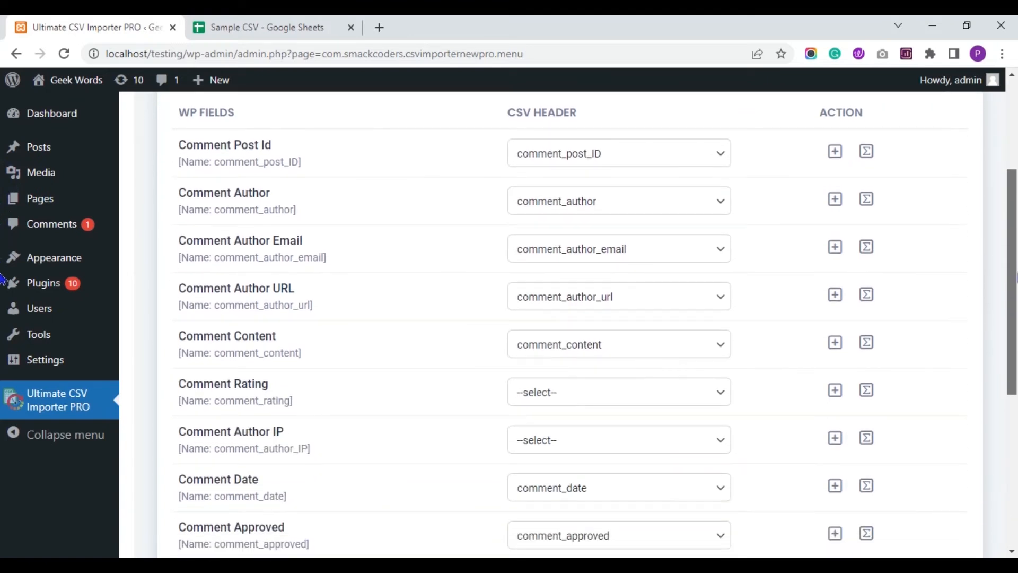
pyautogui.scroll(1, 3, 268)
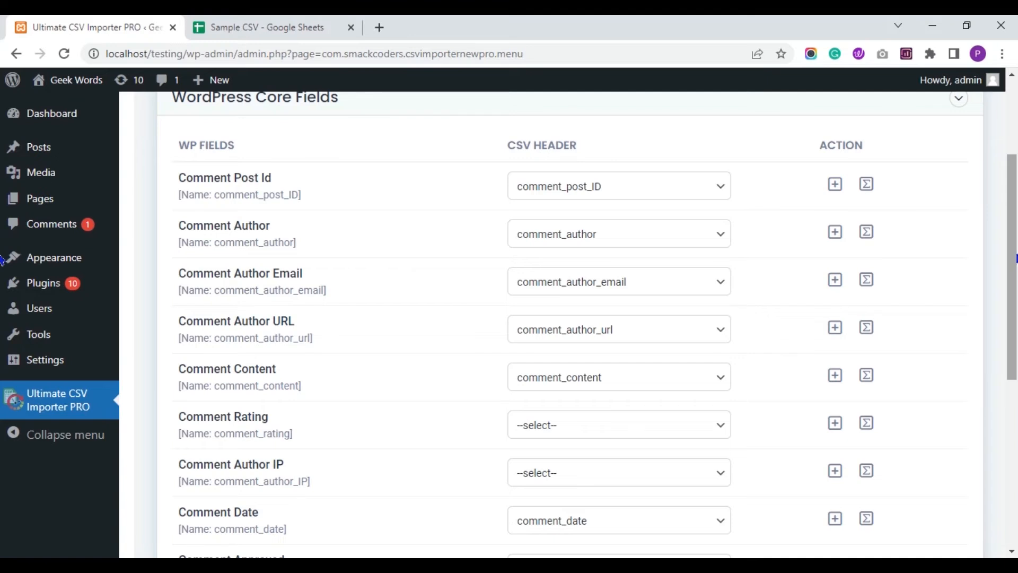
pyautogui.scroll(-3, 2, 260)
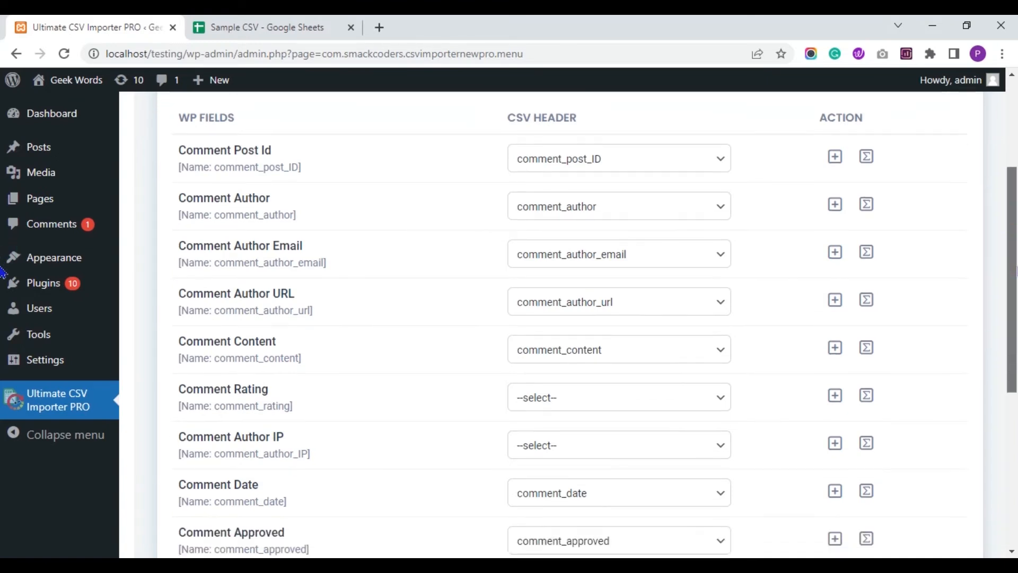
pyautogui.scroll(-4, 3, 322)
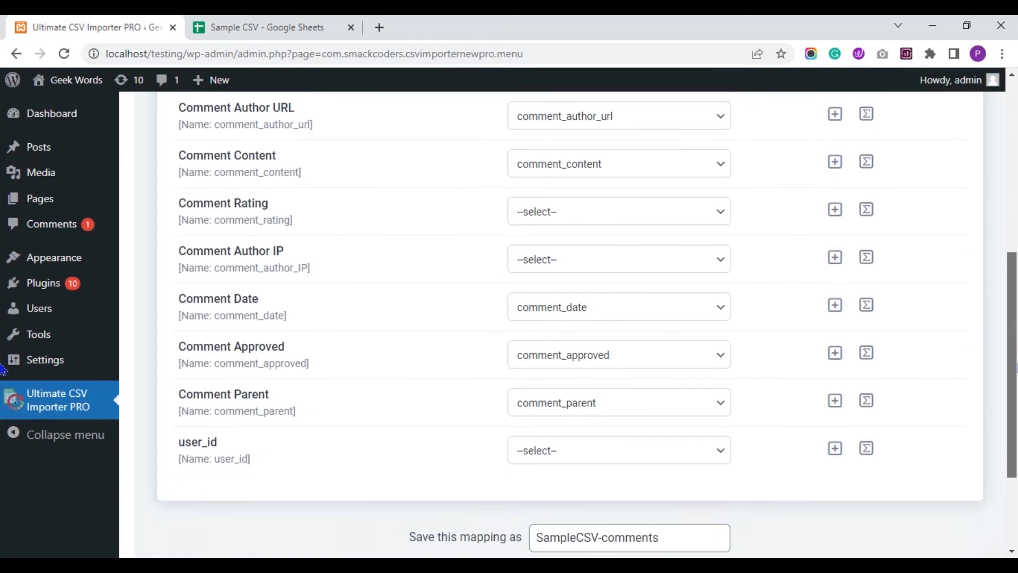
pyautogui.click(656, 356)
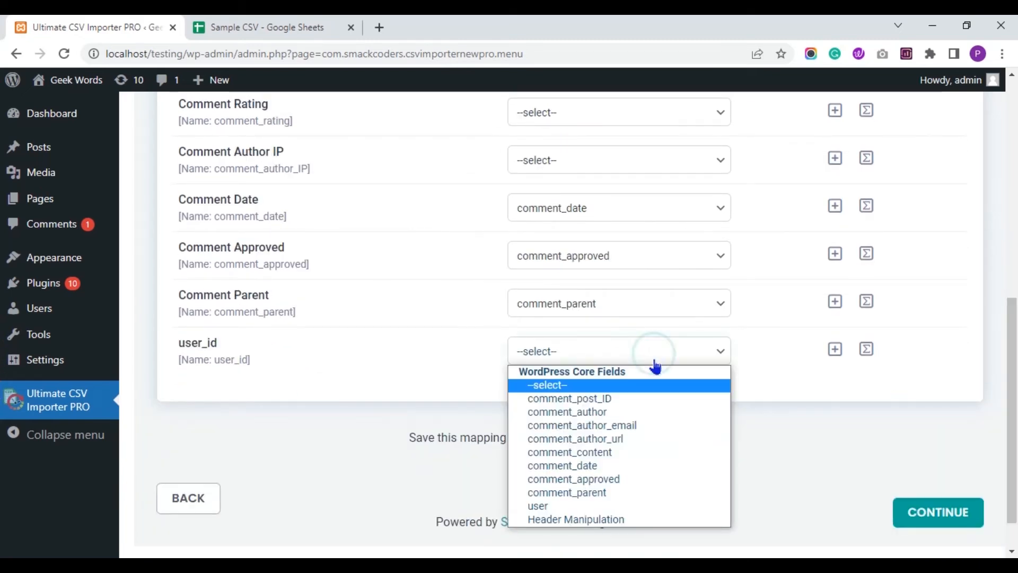
pyautogui.click(566, 507)
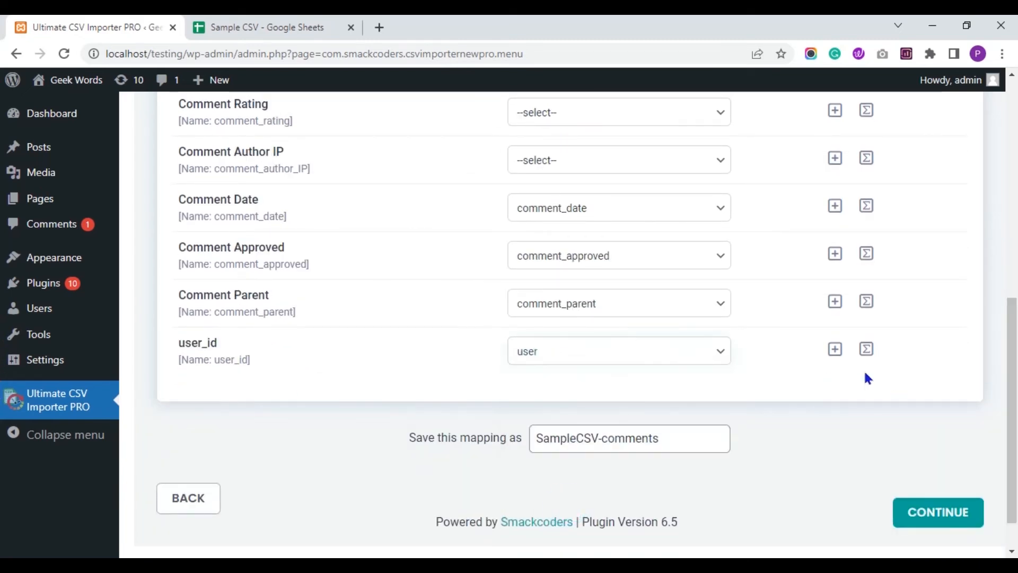
# Rename the saved mapping to 'comment-update'.
pyautogui.moveTo(1014, 396); pyautogui.dragTo(1011, 339)
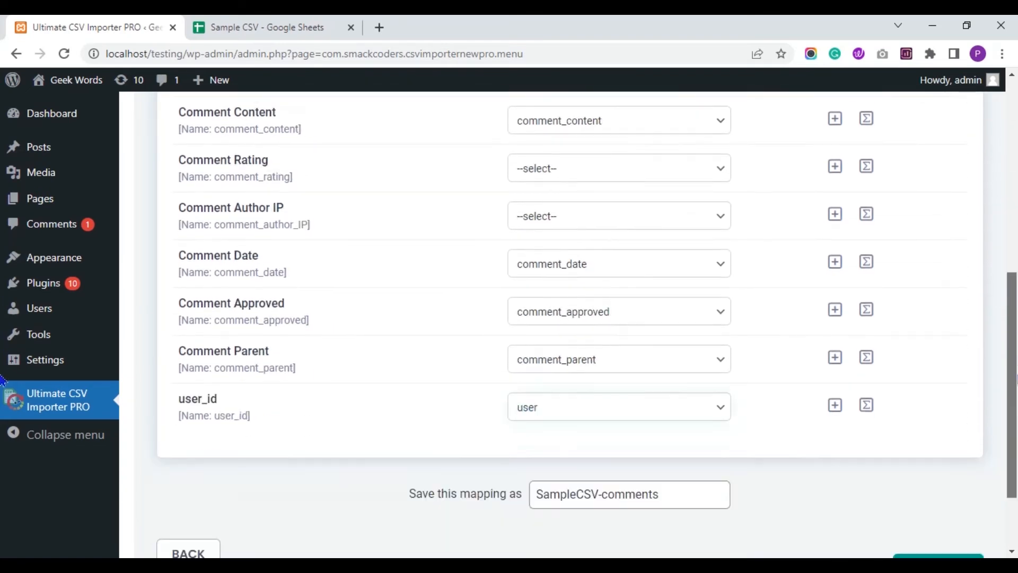
pyautogui.moveTo(1014, 374); pyautogui.dragTo(997, 432)
pyautogui.click(689, 393)
pyautogui.hotkey('ctrl', 'a')
pyautogui.press('BackSpace')
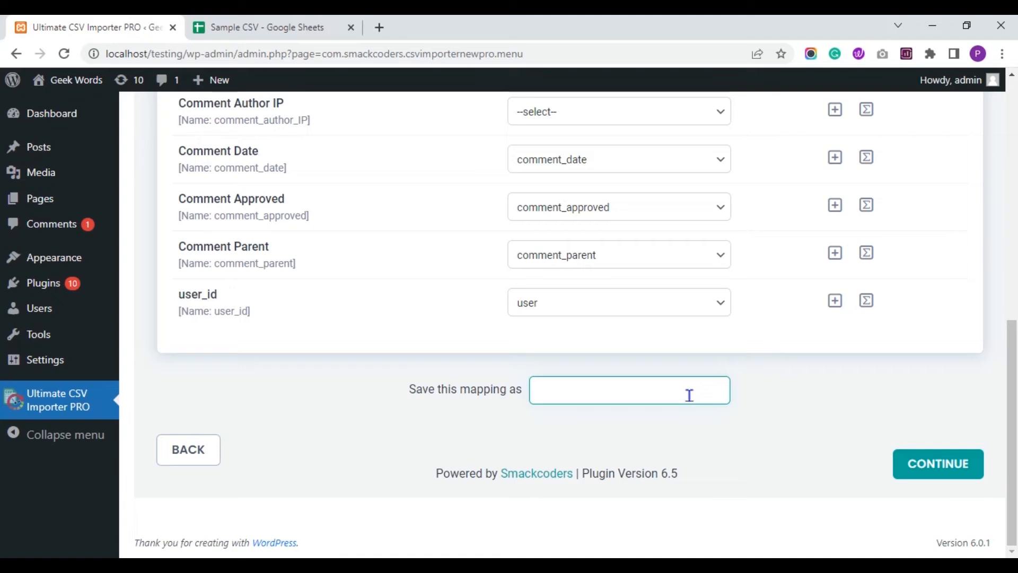
pyautogui.write('comment-update')
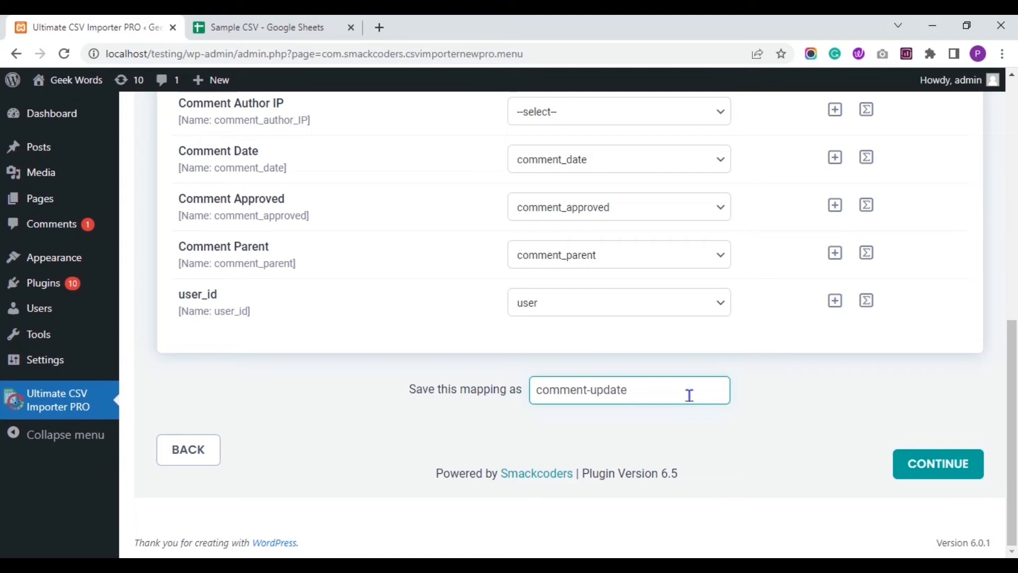
pyautogui.click(755, 389)
# Match existing records on comment_post_ID and run the update of all 4 comment records.
pyautogui.click(919, 465)
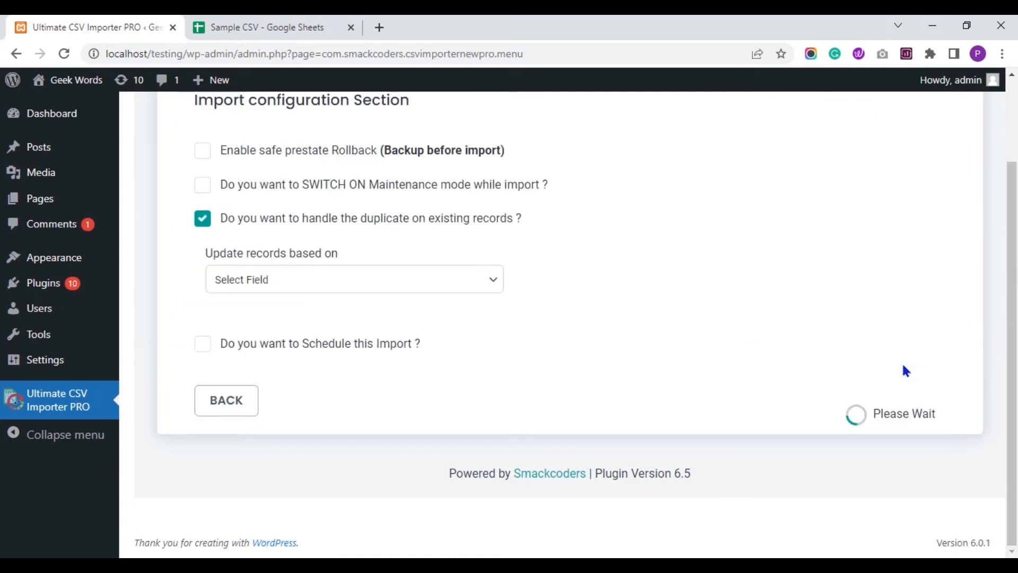
pyautogui.moveTo(1014, 230); pyautogui.dragTo(1014, 184)
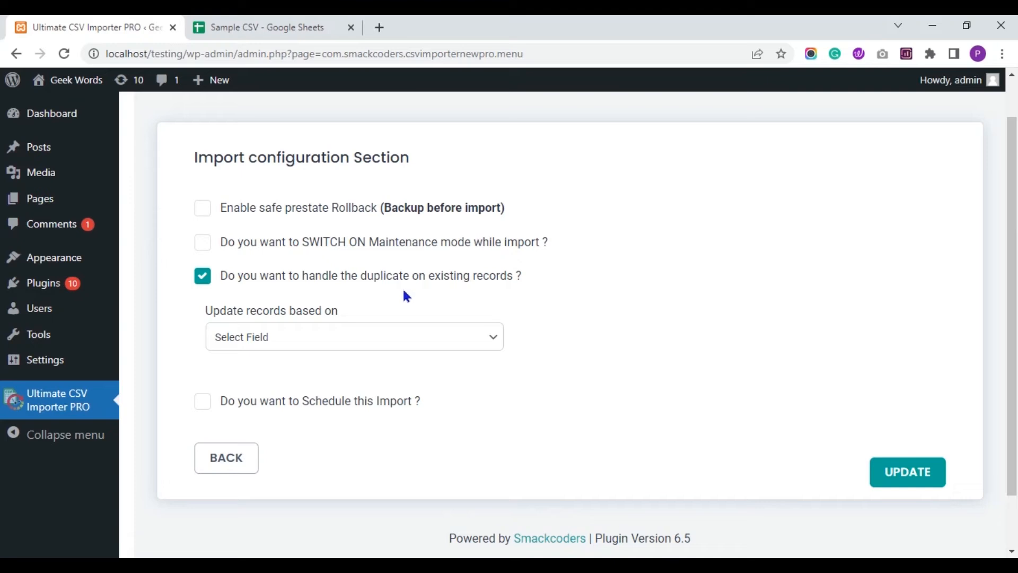
pyautogui.click(440, 337)
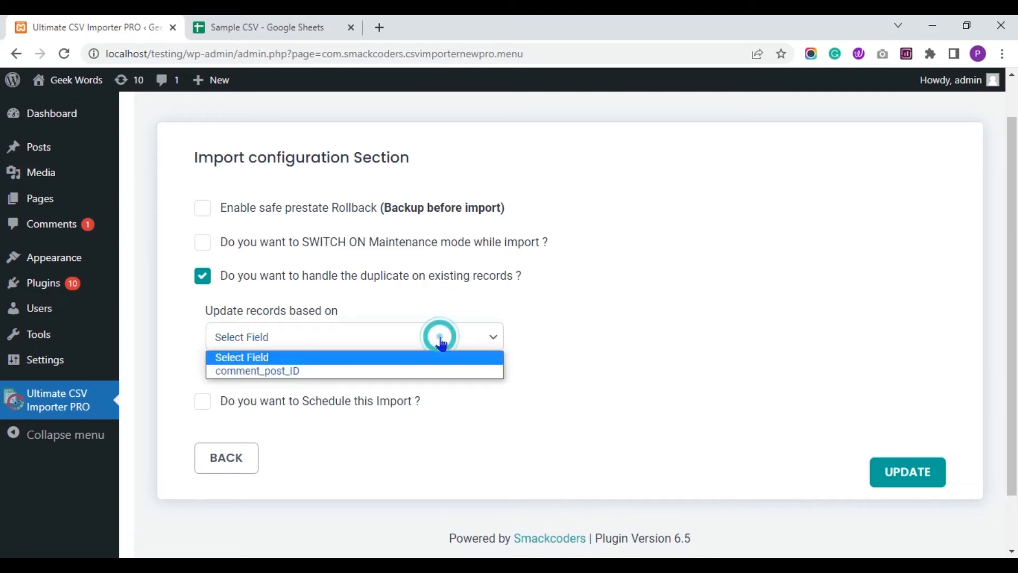
pyautogui.click(377, 372)
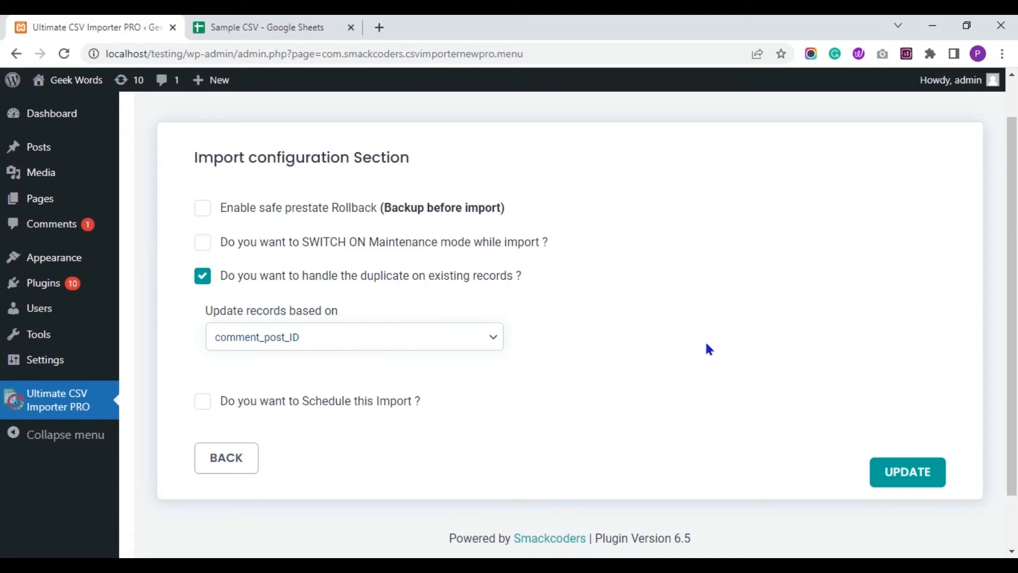
pyautogui.click(910, 478)
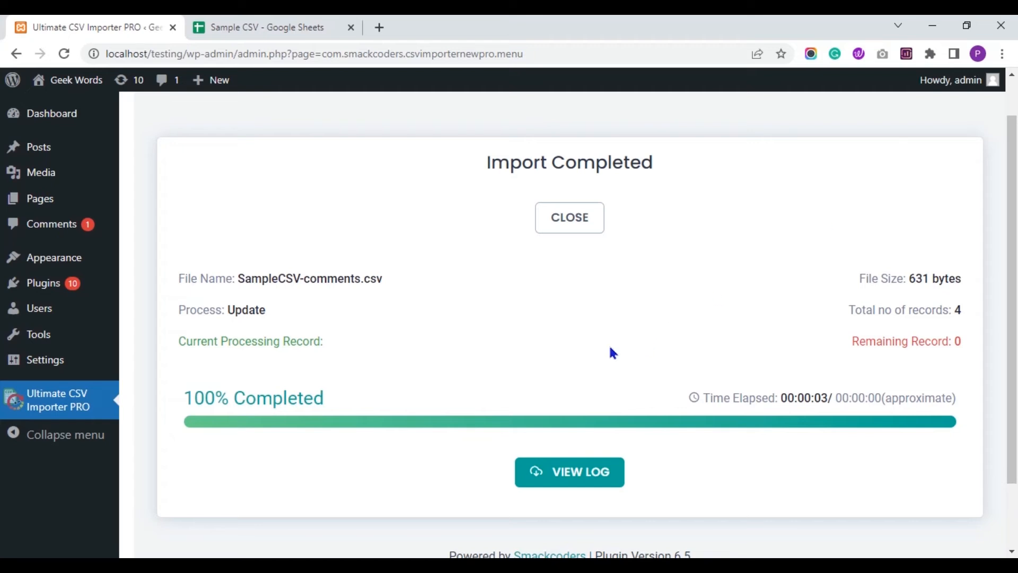
# From the import log, open comment 22's Edit Comment page in a new tab.
pyautogui.click(582, 488)
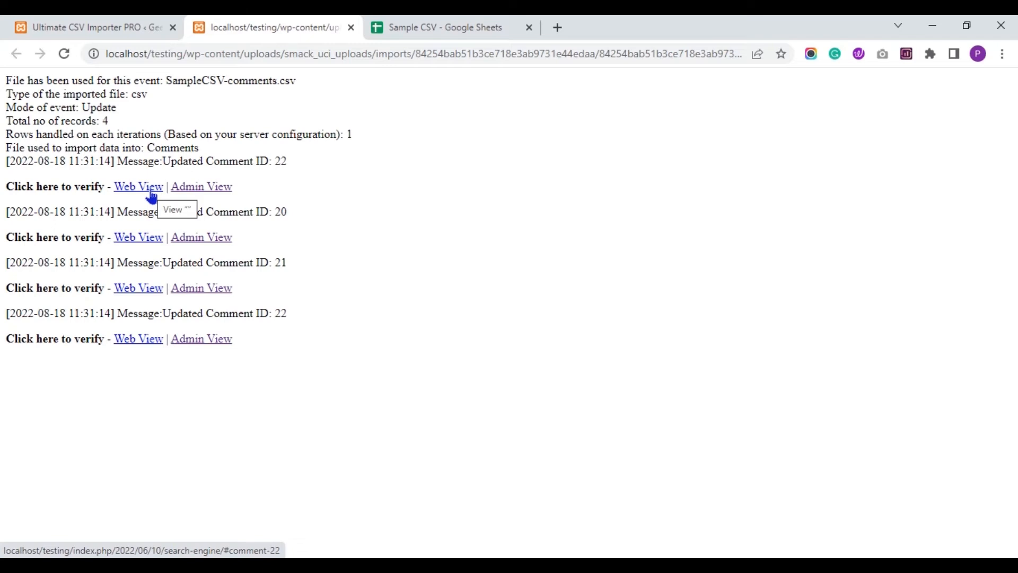
pyautogui.rightClick(187, 194)
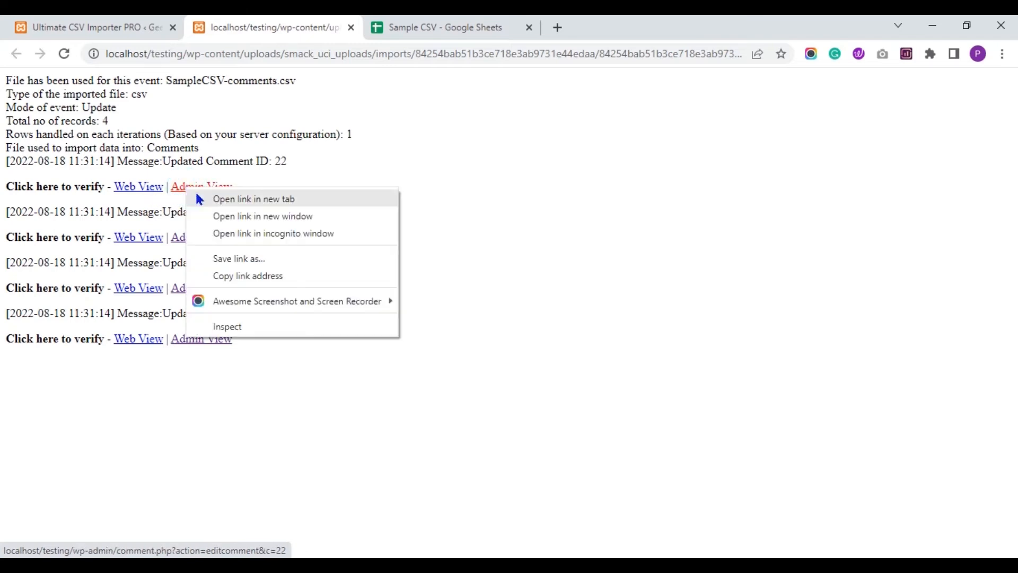
pyautogui.click(207, 198)
pyautogui.click(399, 23)
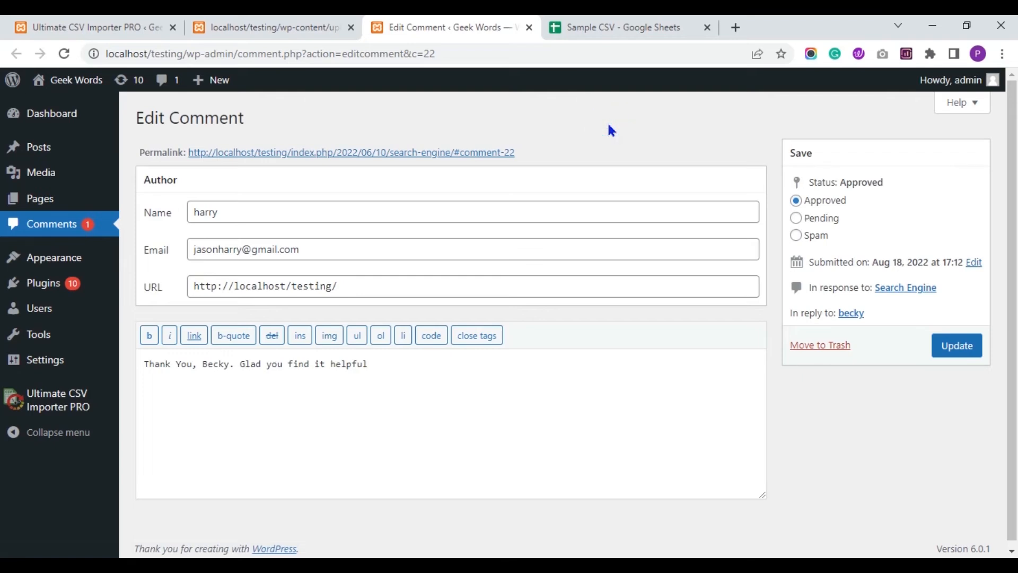
# Compare against the Sample CSV sheet, then open comment 20's edit page in a new tab.
pyautogui.click(603, 23)
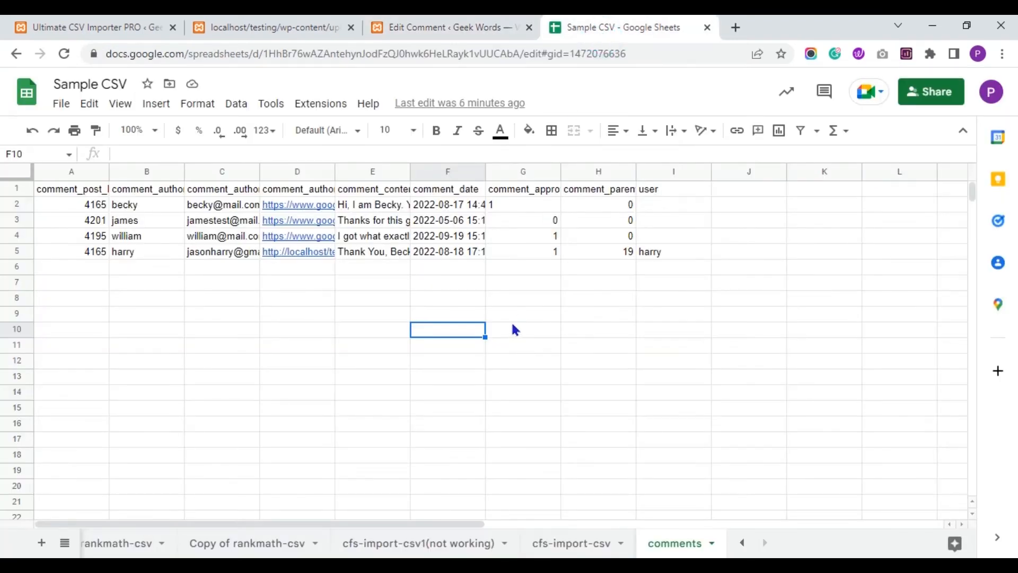
pyautogui.click(457, 26)
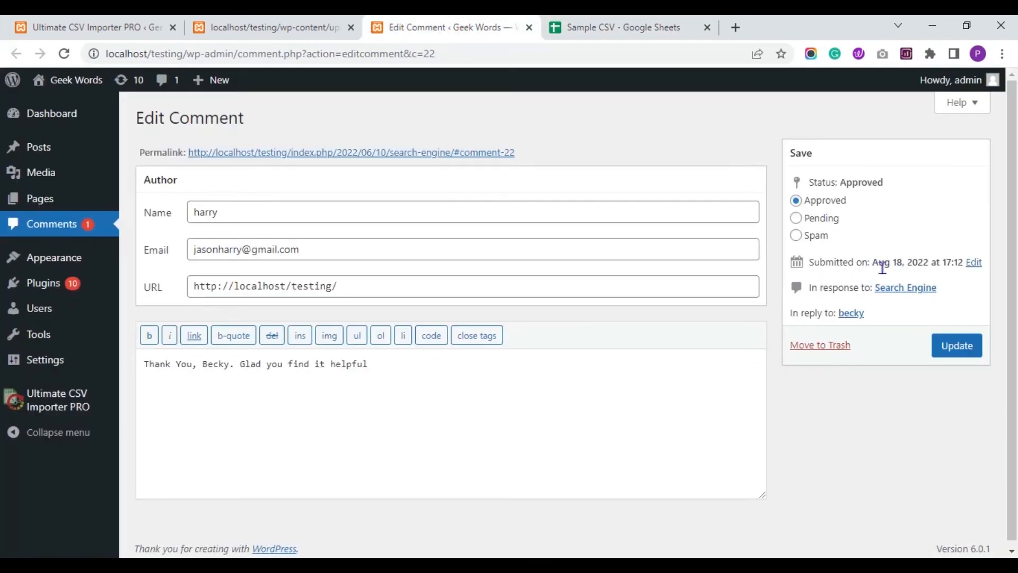
pyautogui.click(310, 23)
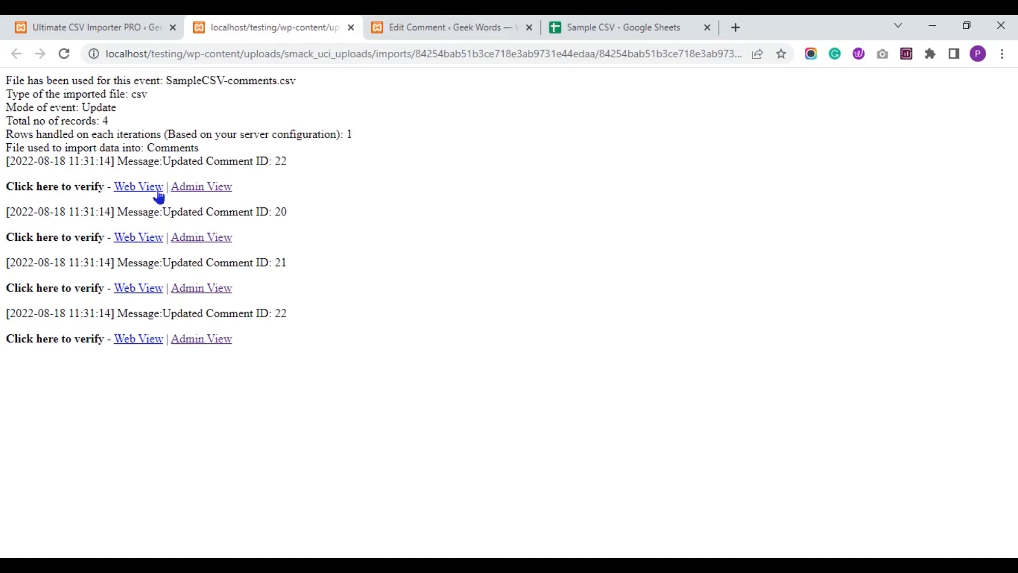
pyautogui.rightClick(186, 241)
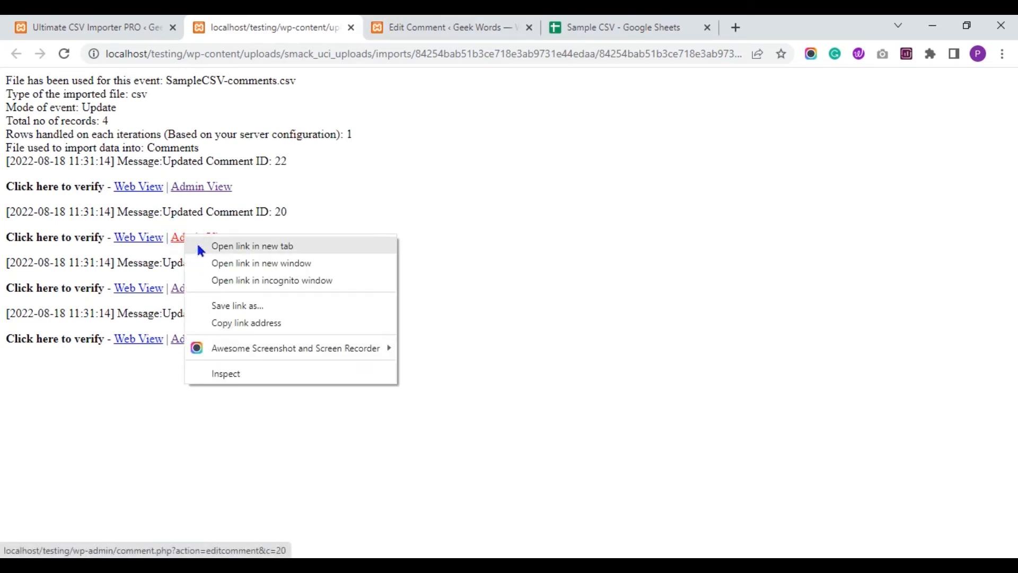
pyautogui.click(202, 245)
pyautogui.click(443, 27)
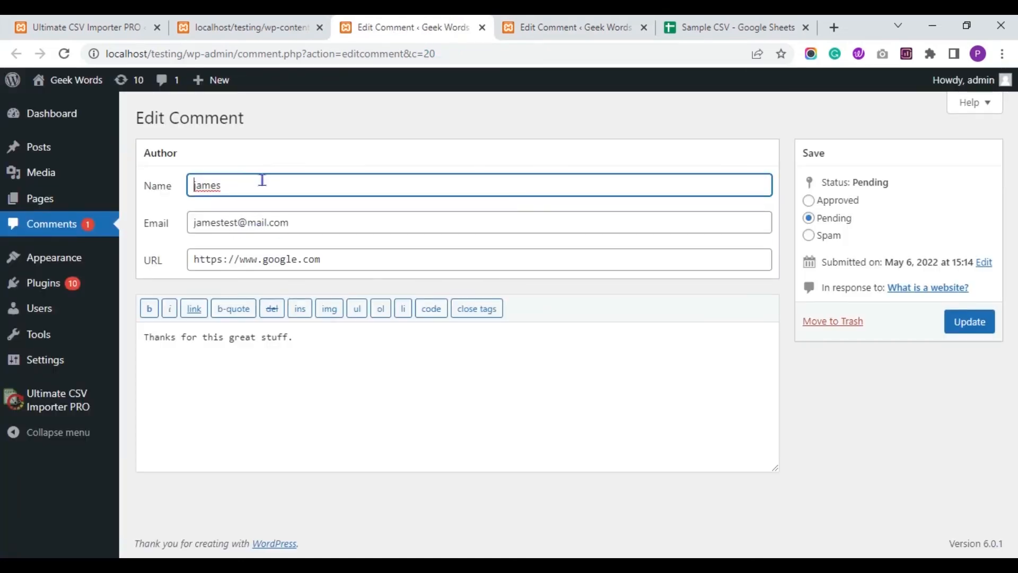
pyautogui.click(273, 25)
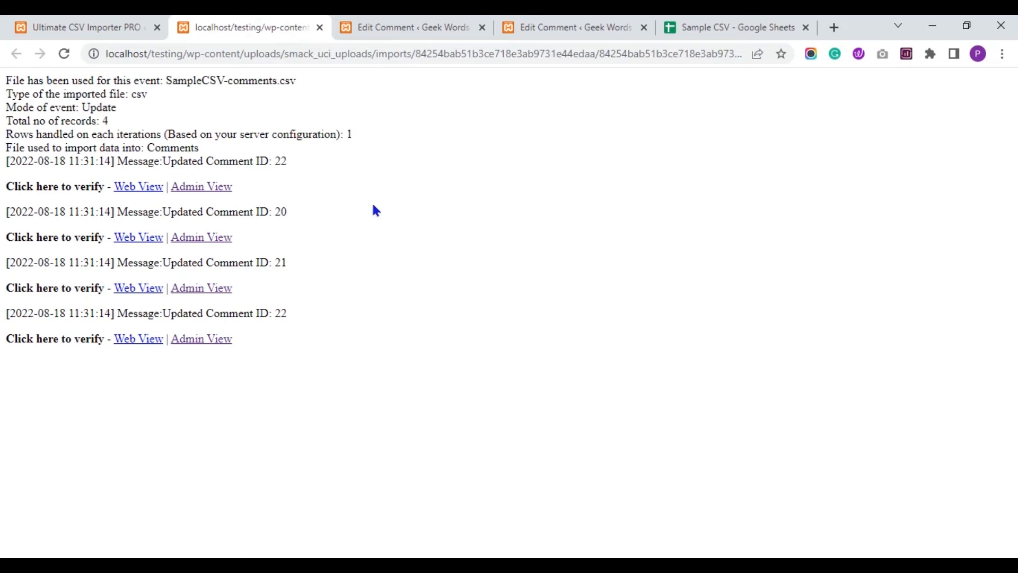
# Open the edit pages for comments 21 and 22 in new tabs from the import log.
pyautogui.rightClick(194, 288)
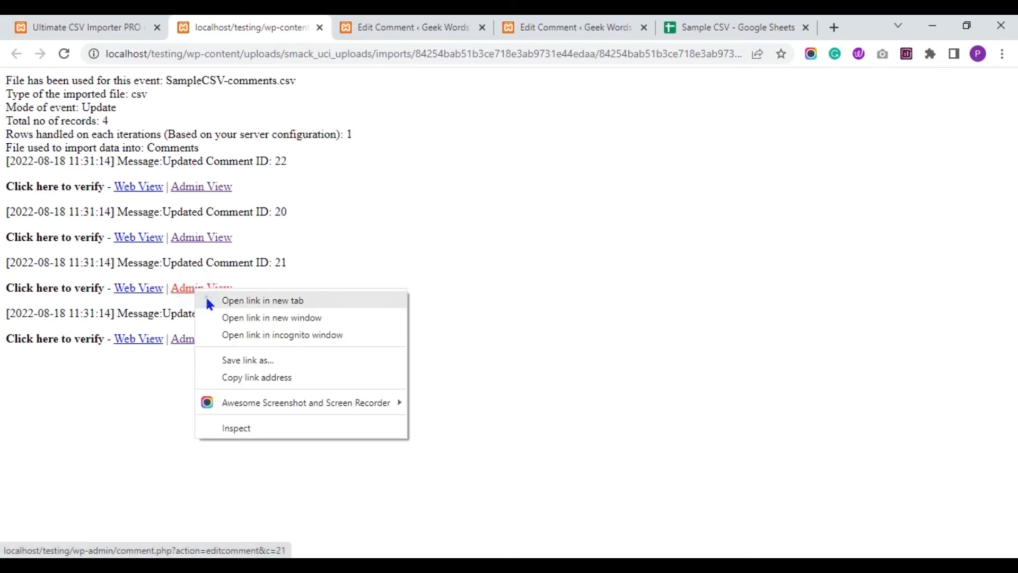
pyautogui.click(209, 303)
pyautogui.click(464, 24)
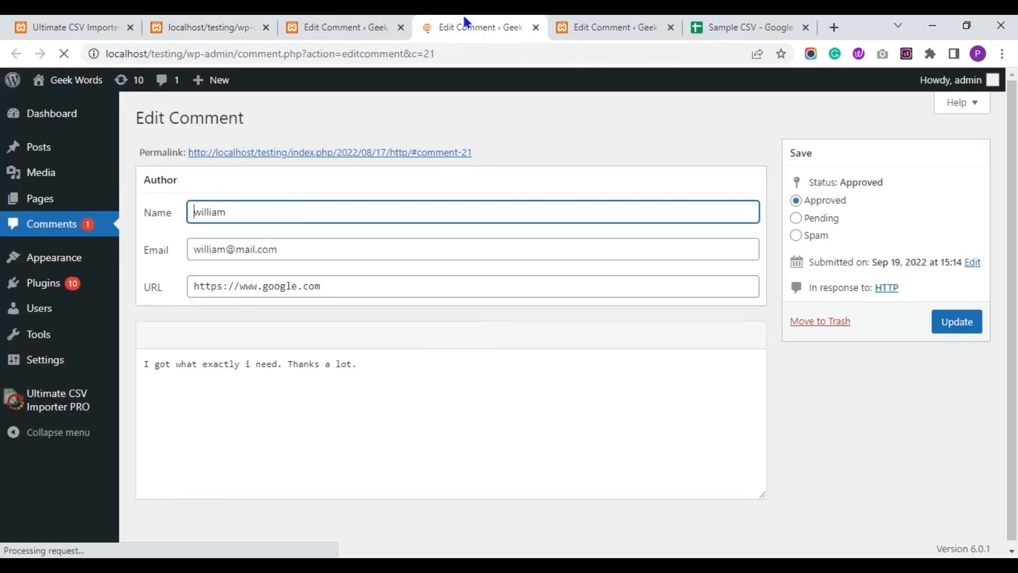
pyautogui.click(552, 98)
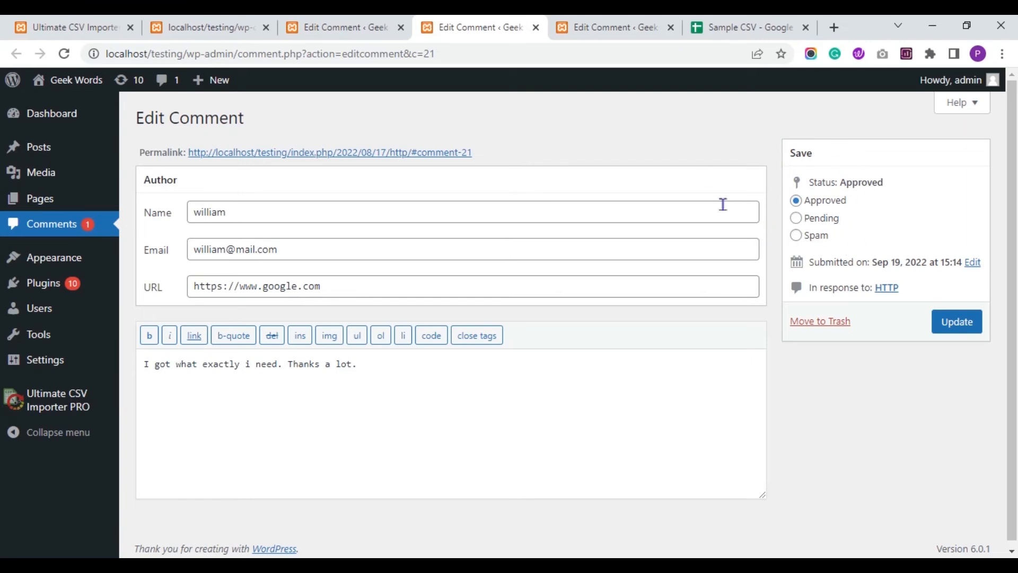
pyautogui.click(335, 25)
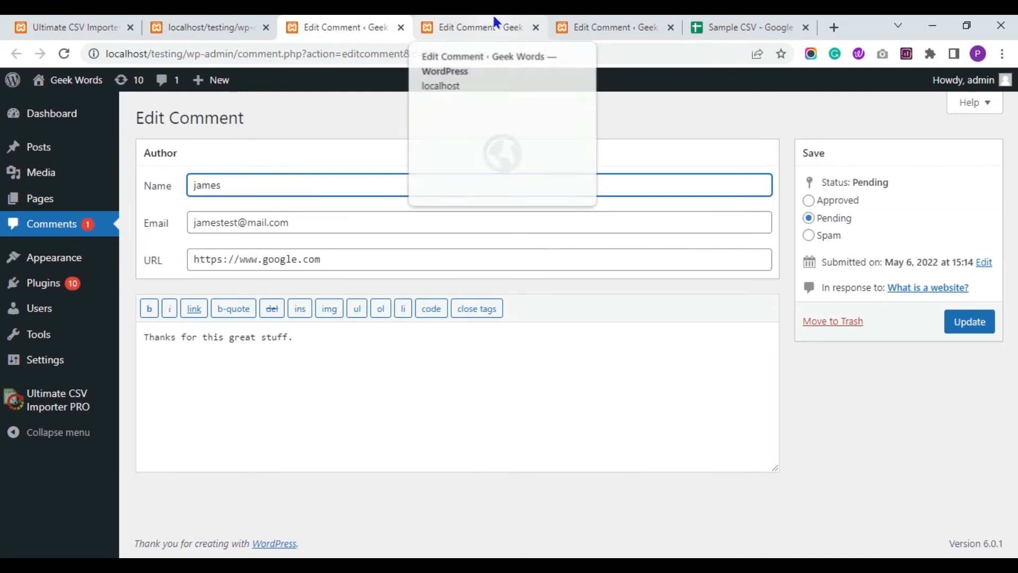
pyautogui.click(208, 23)
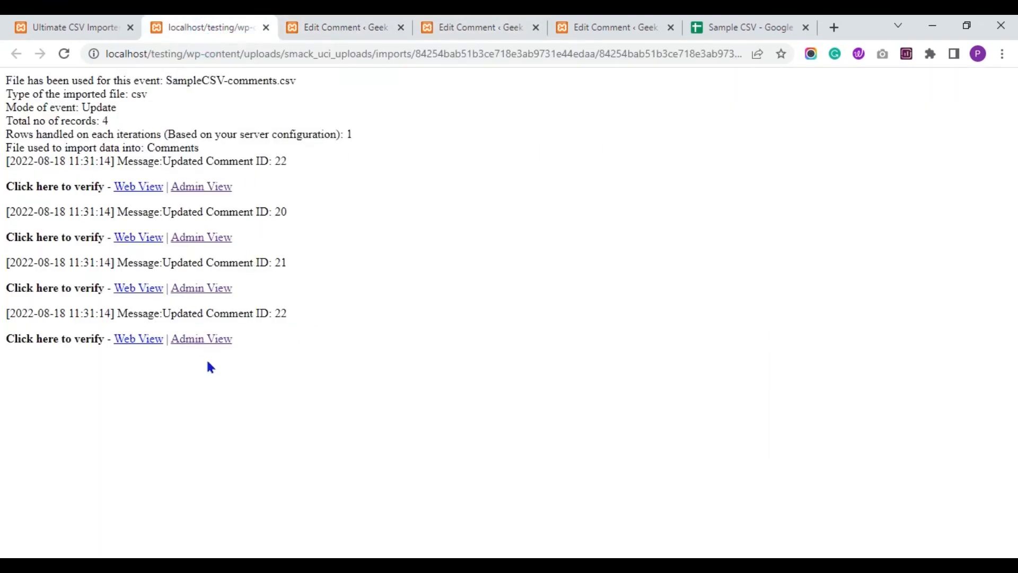
pyautogui.rightClick(208, 344)
pyautogui.click(228, 351)
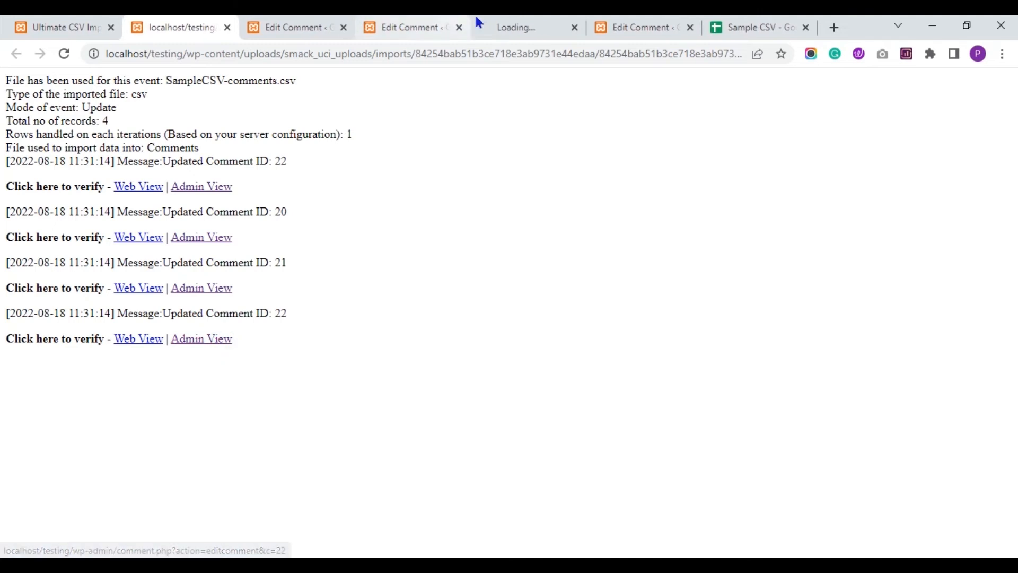
# Close comment 22's edit page and return to the import log.
pyautogui.click(491, 28)
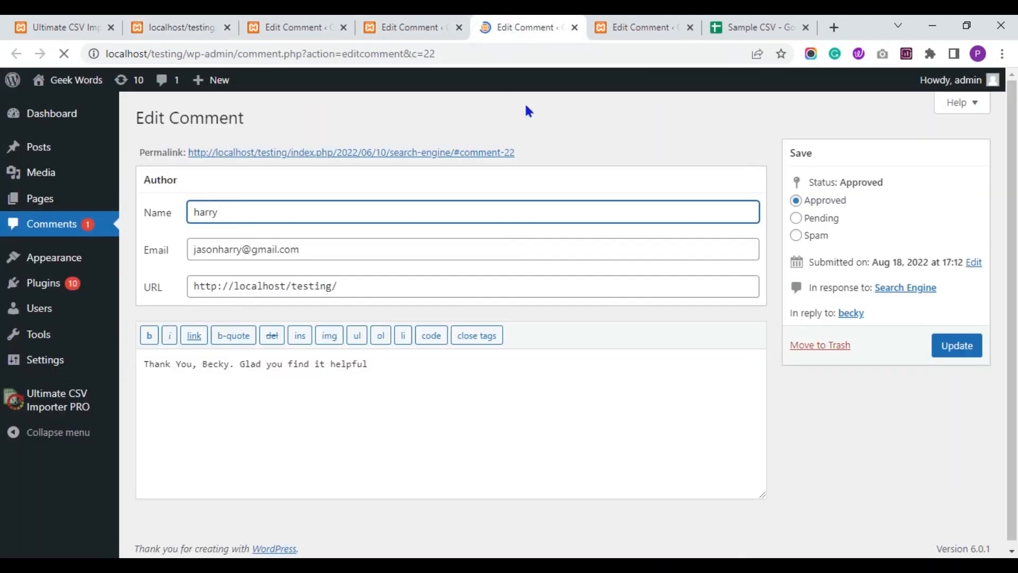
pyautogui.click(575, 27)
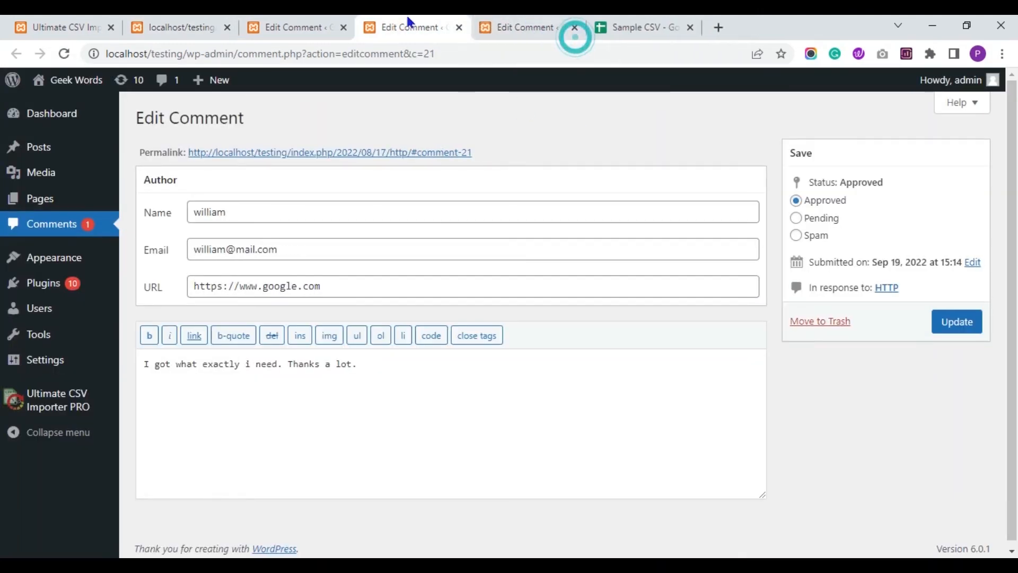
pyautogui.click(296, 25)
pyautogui.click(202, 24)
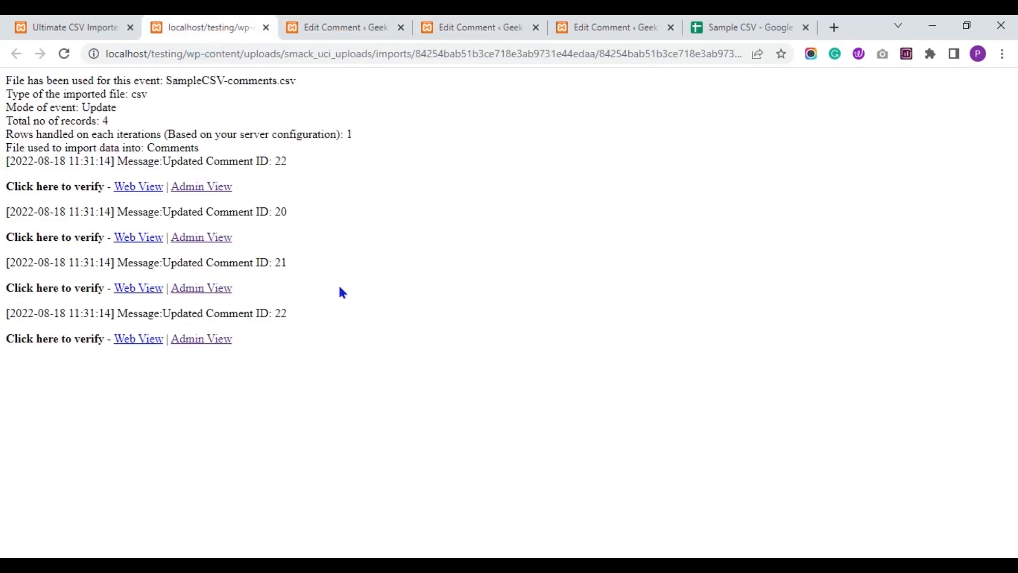
# View comment 22's August 18, 2022 reply on the live Search Engine post, then return to comment 20.
pyautogui.rightClick(145, 342)
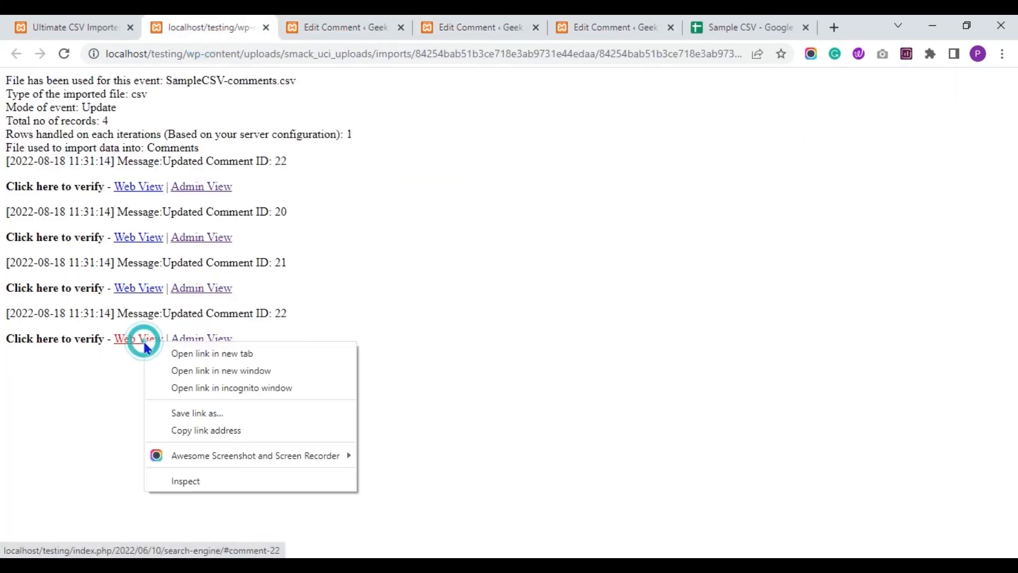
pyautogui.click(178, 354)
pyautogui.click(508, 24)
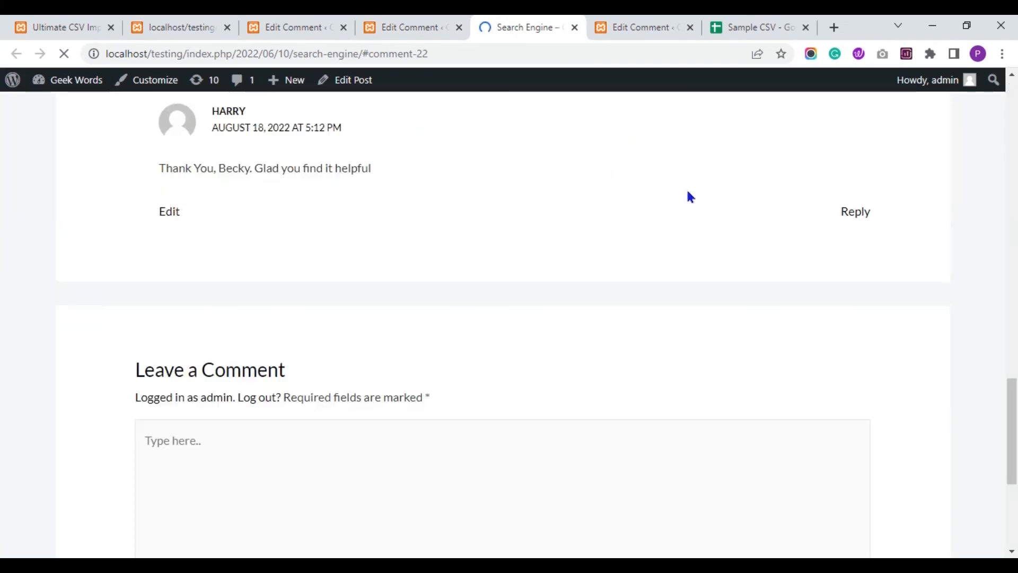
pyautogui.moveTo(1014, 432); pyautogui.dragTo(1015, 383)
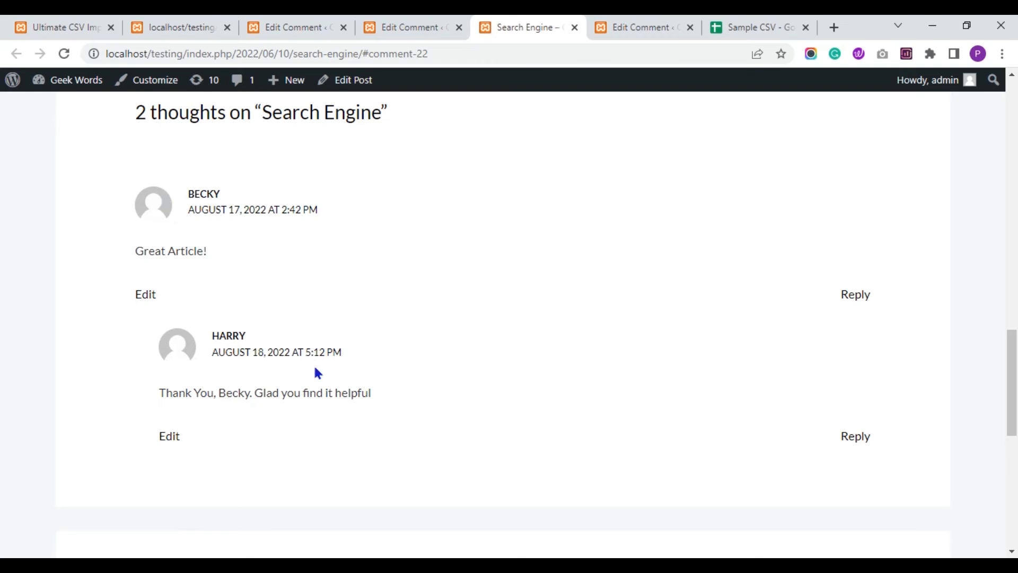
pyautogui.click(400, 27)
pyautogui.click(279, 28)
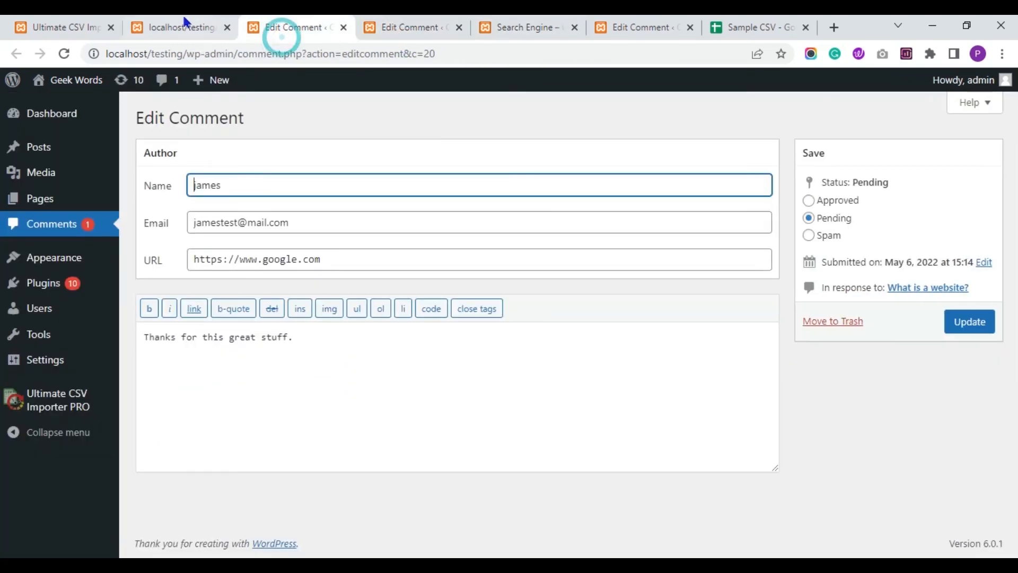
# Review the Comments list: four comments, three approved and one pending.
pyautogui.click(61, 227)
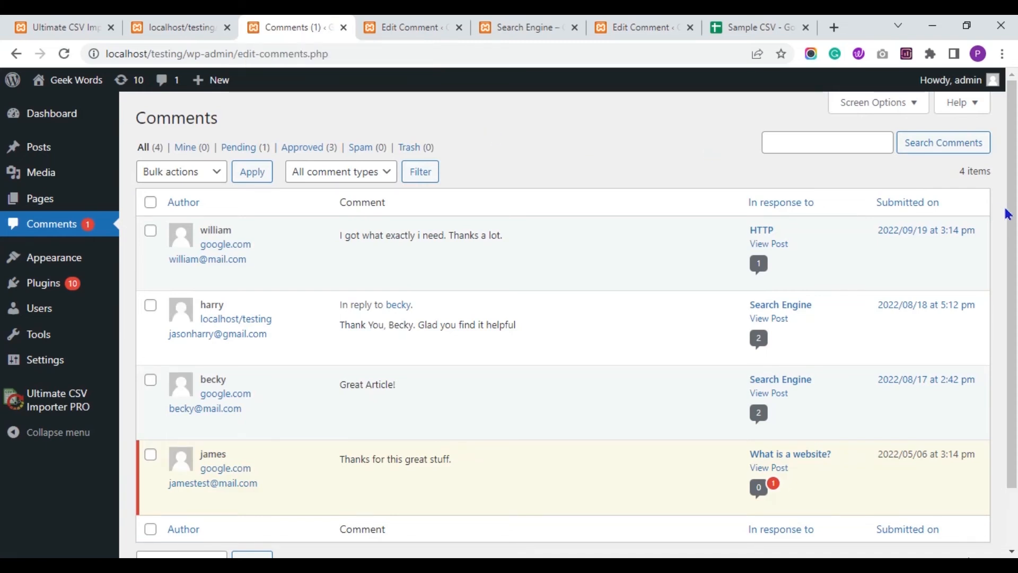
pyautogui.scroll(-1, 374, 264)
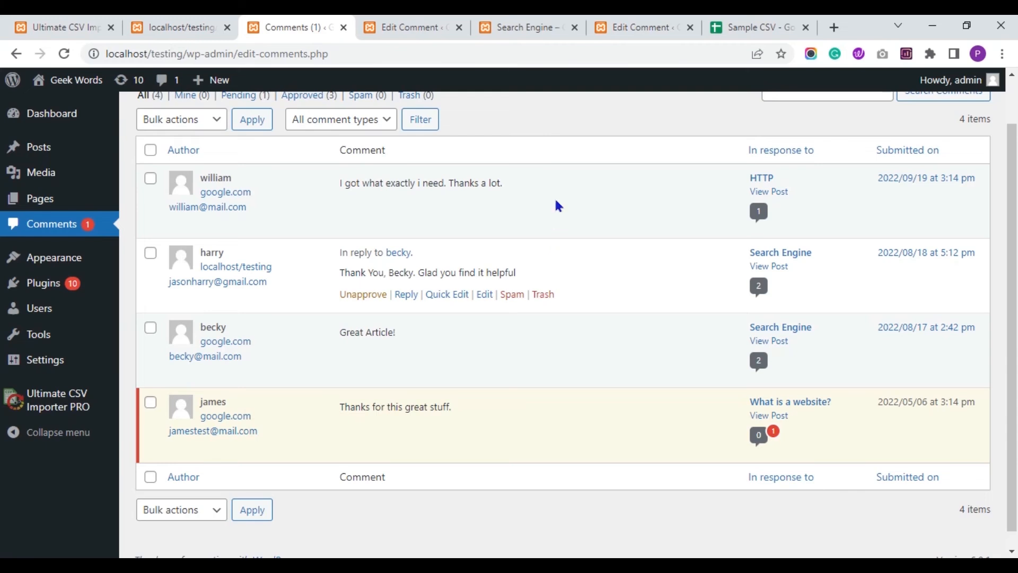
pyautogui.scroll(1, 477, 212)
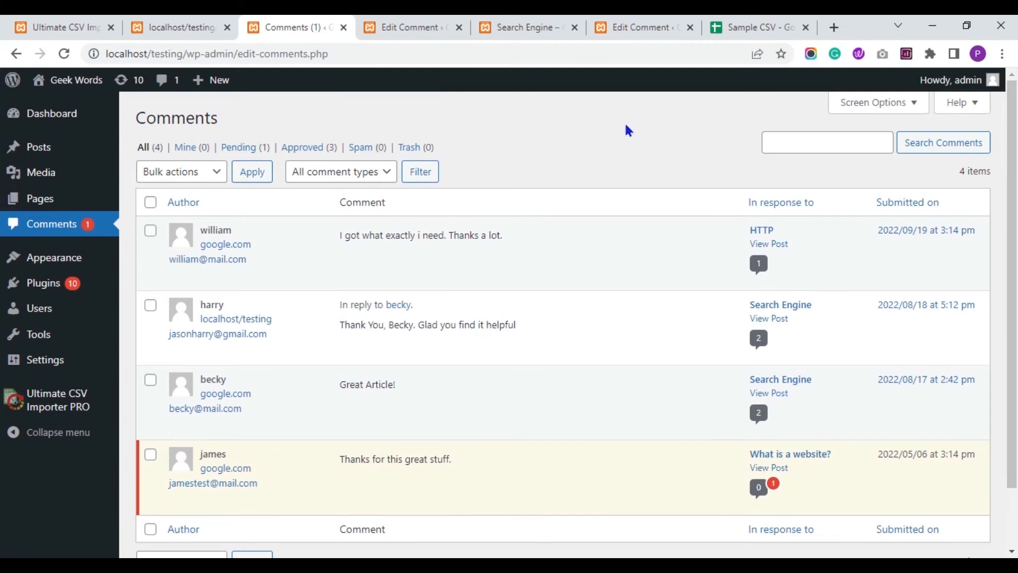
# Close the Edit Comment tabs, the Search Engine post, the Sample CSV sheet and the import log.
pyautogui.click(398, 27)
pyautogui.click(459, 27)
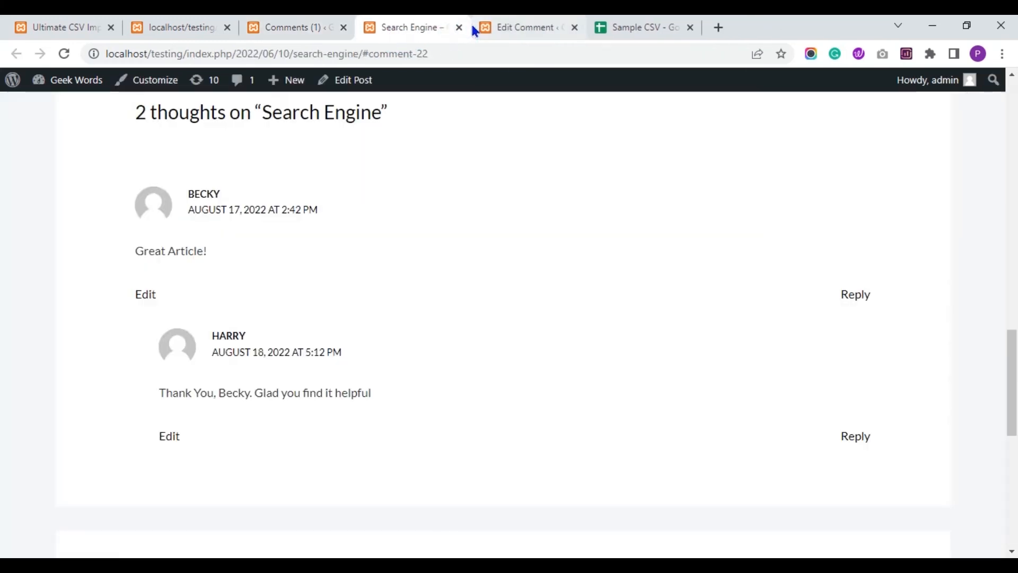
pyautogui.click(460, 28)
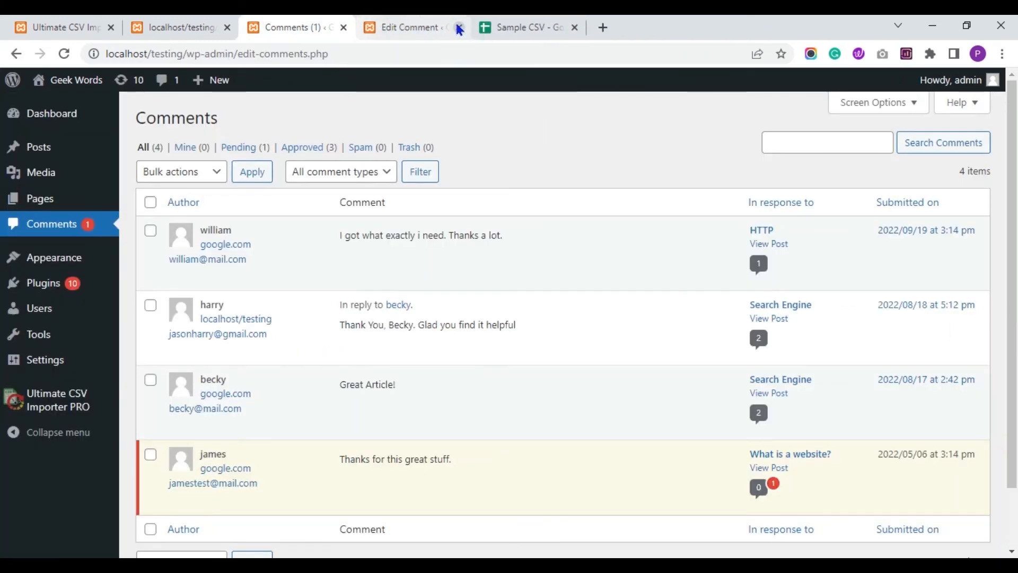
pyautogui.click(416, 27)
pyautogui.click(459, 28)
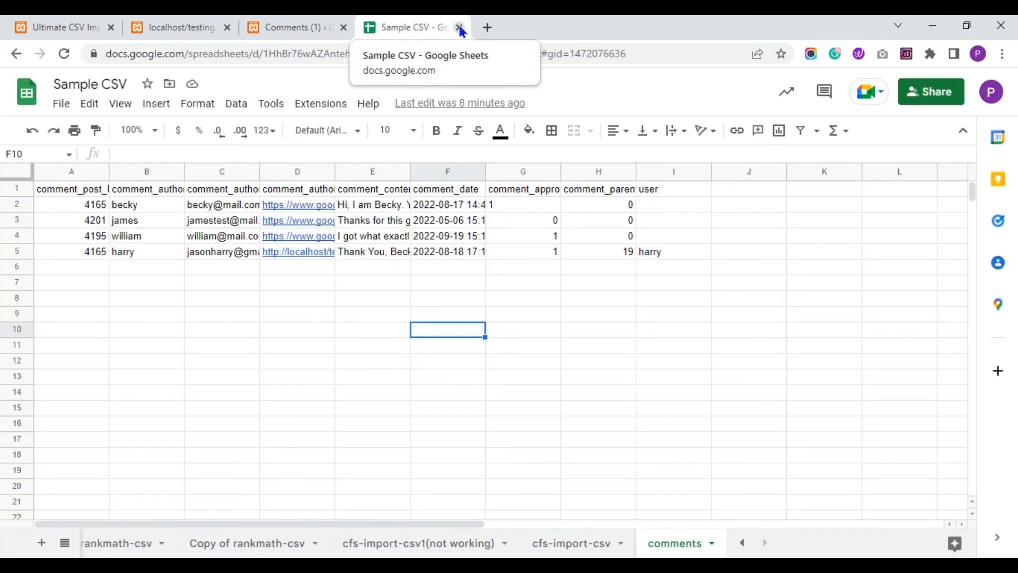
pyautogui.click(460, 27)
pyautogui.click(312, 22)
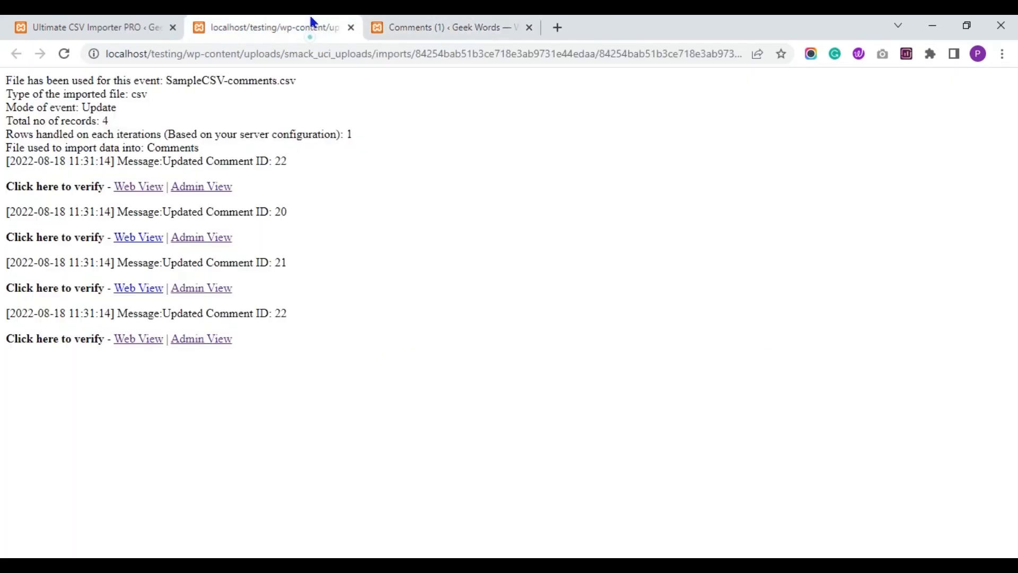
pyautogui.click(351, 28)
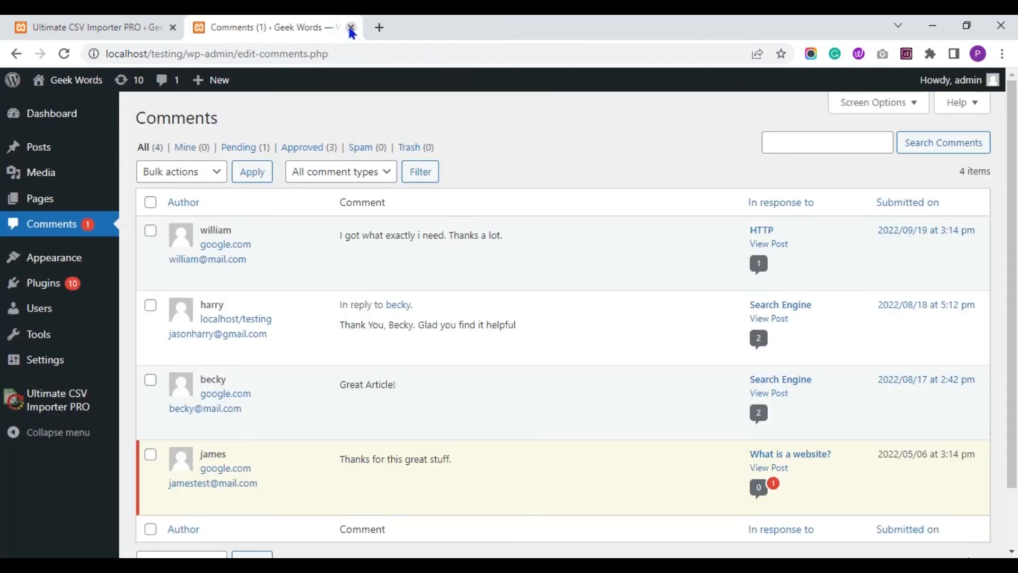
# Close the importer's completed-import summary and open Ultimate CSV Importer PRO from the sidebar.
pyautogui.click(102, 27)
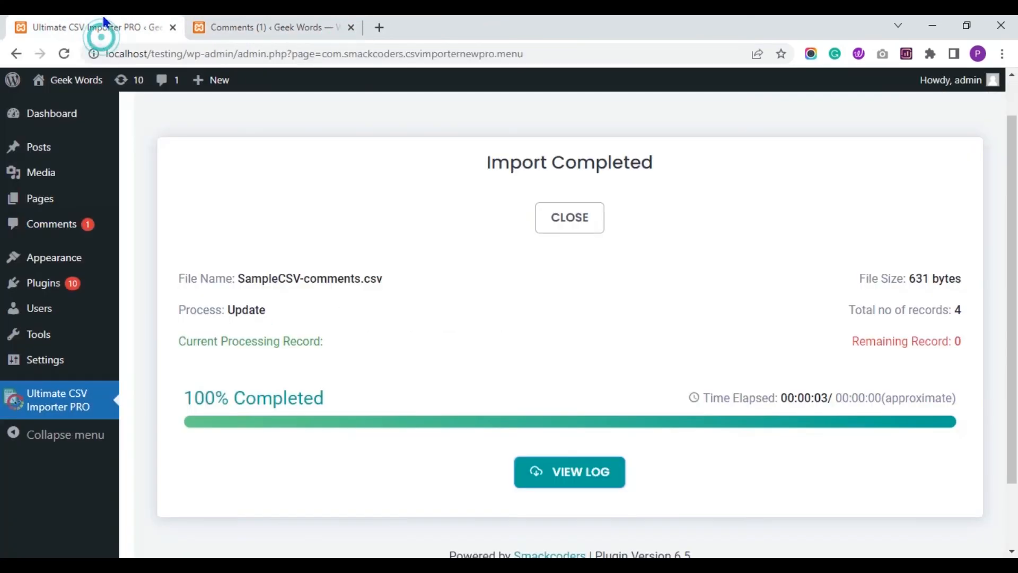
pyautogui.click(270, 26)
pyautogui.click(157, 24)
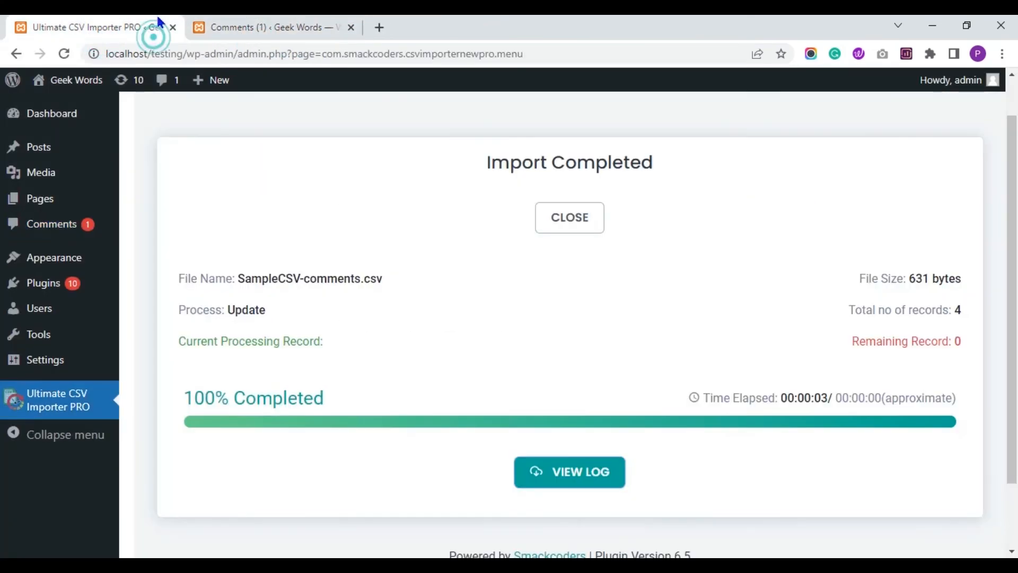
pyautogui.click(172, 27)
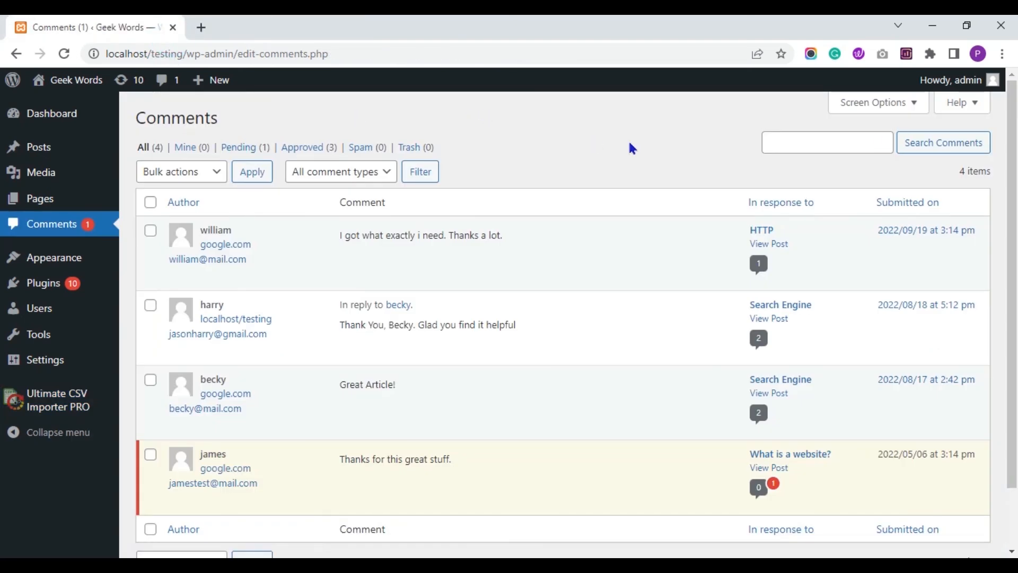
pyautogui.scroll(-1, 632, 148)
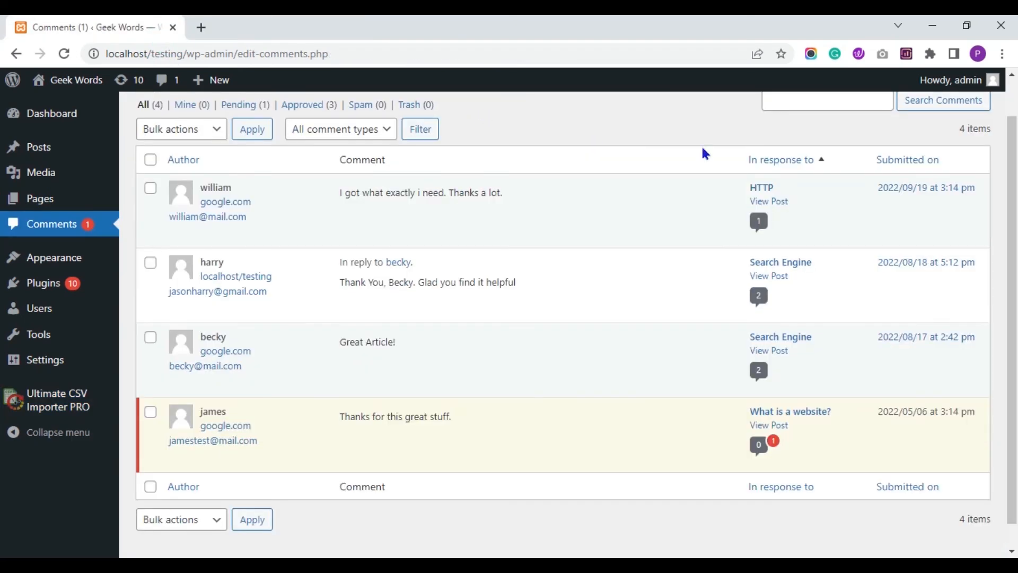
pyautogui.click(86, 410)
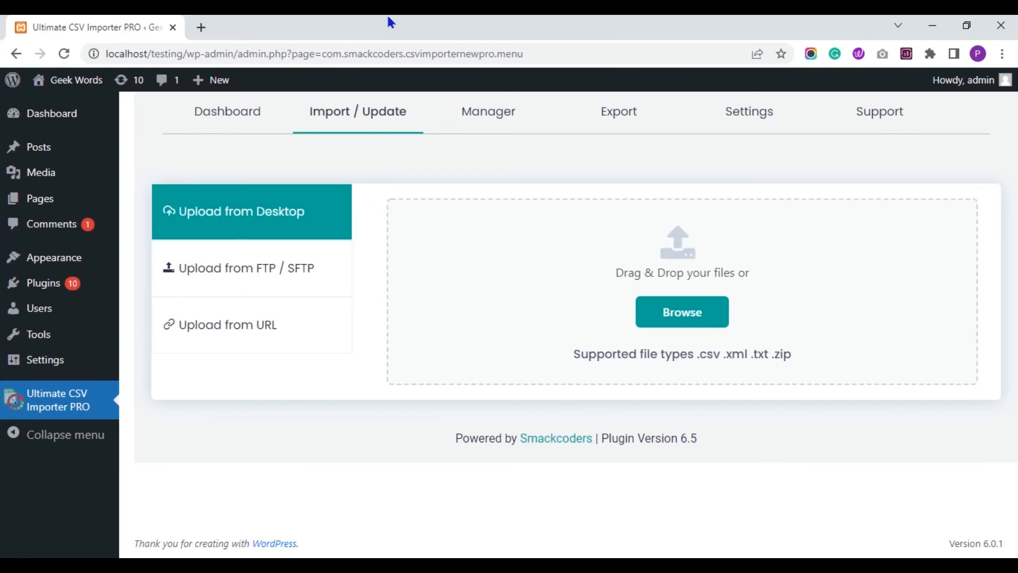
# In the Export section, select the Comments module and create a new mapping rather than a saved template.
pyautogui.click(620, 127)
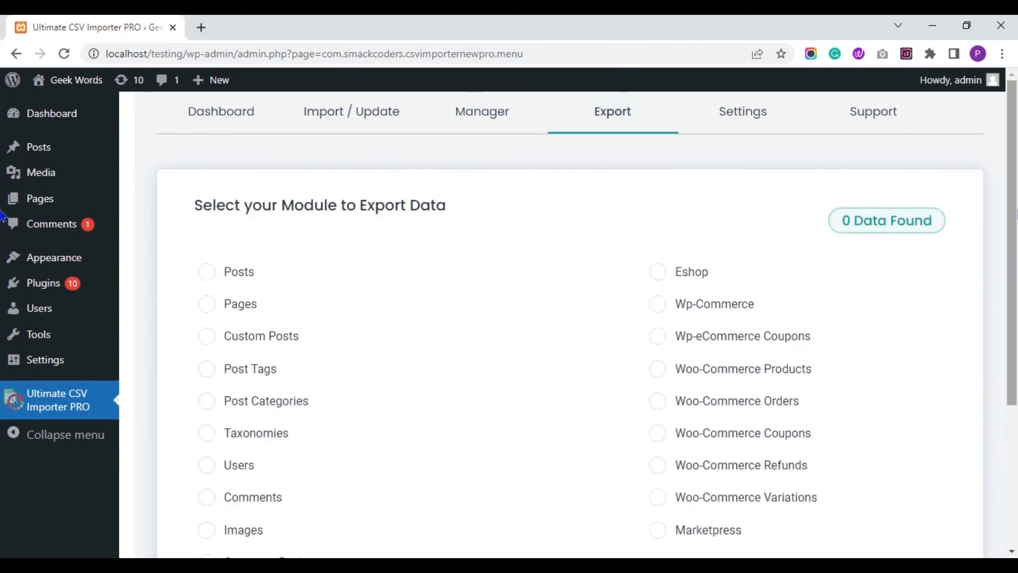
pyautogui.scroll(-2, 3, 217)
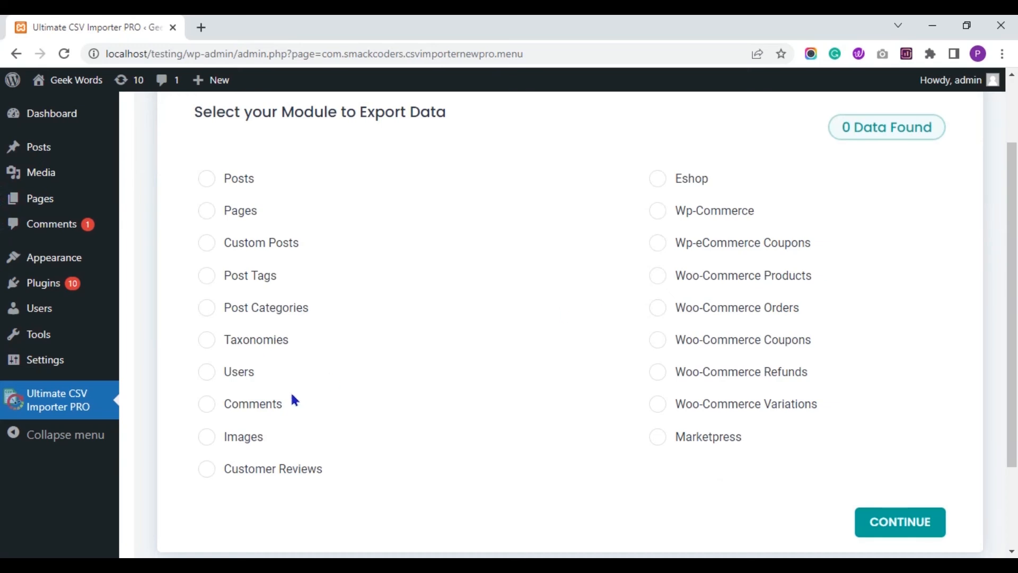
pyautogui.click(260, 403)
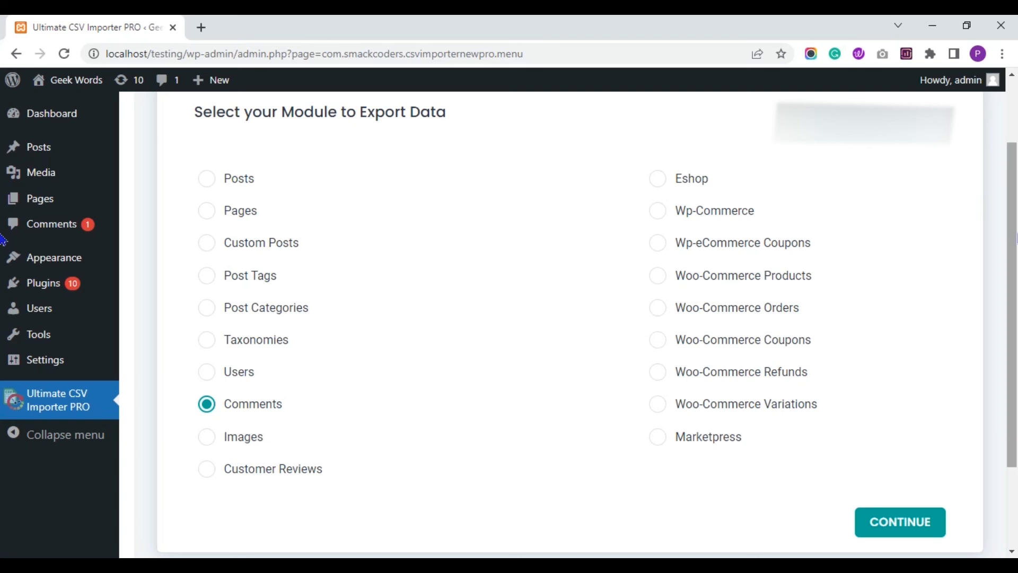
pyautogui.click(888, 521)
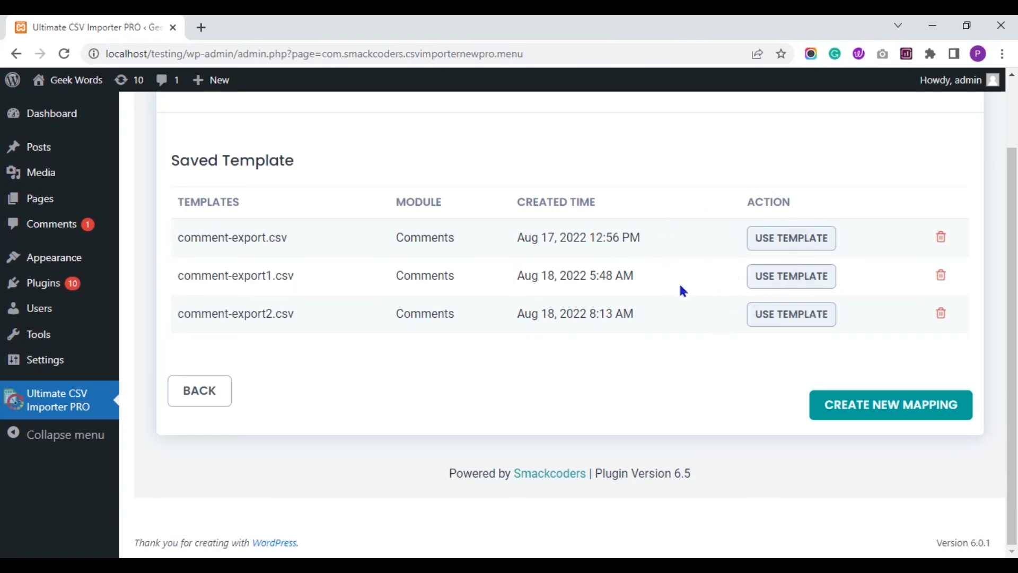
pyautogui.click(852, 407)
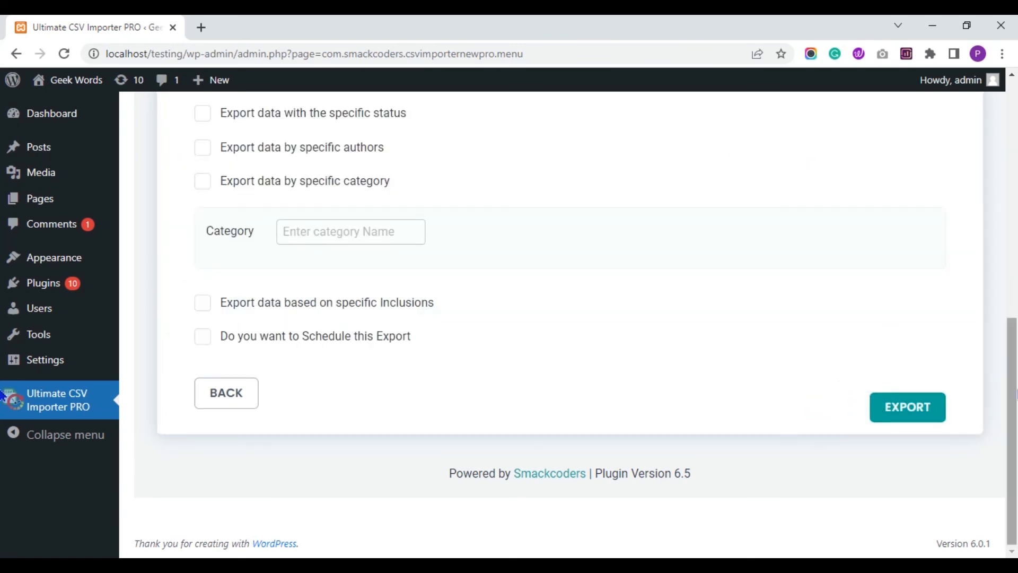
# Name the export file 'comment-exp1', keeping the CSV file type.
pyautogui.moveTo(1012, 389); pyautogui.dragTo(1015, 161)
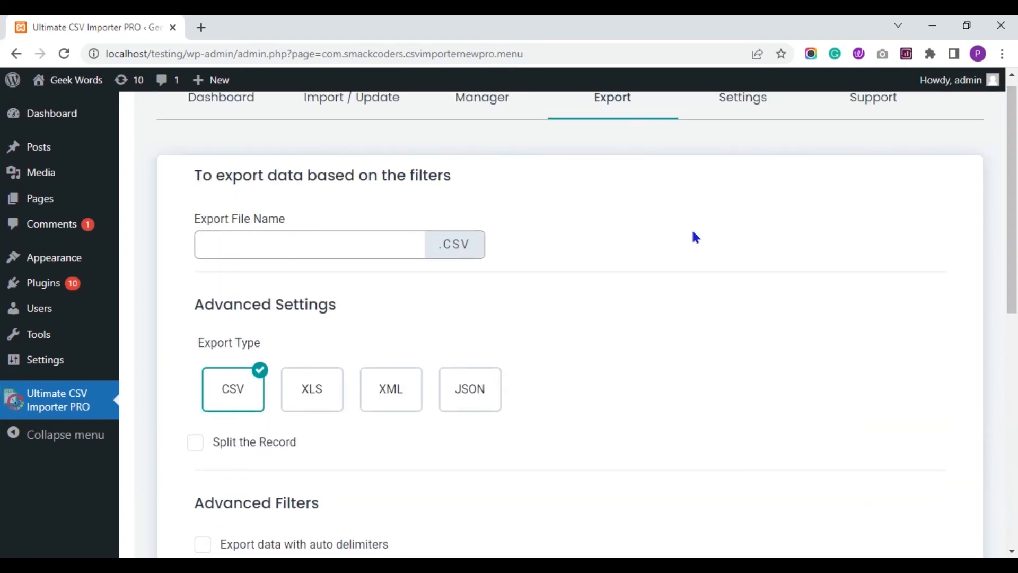
pyautogui.click(366, 240)
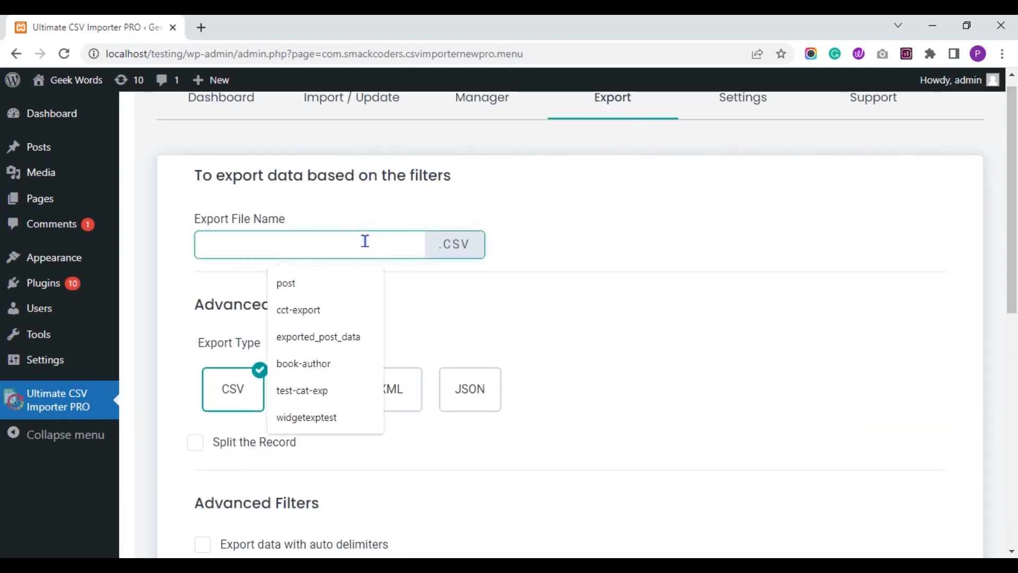
pyautogui.write('comment-')
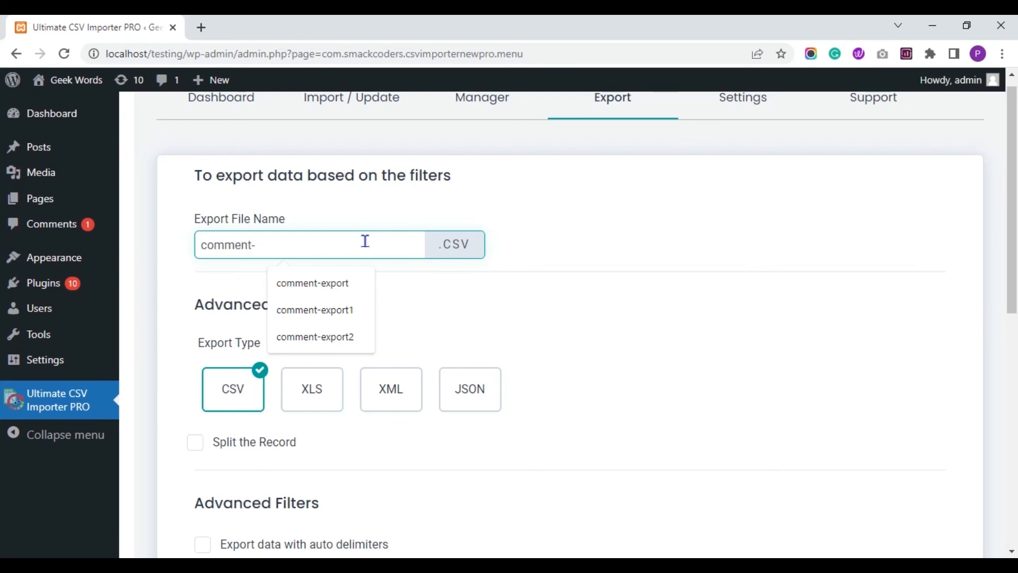
pyautogui.write('exp1')
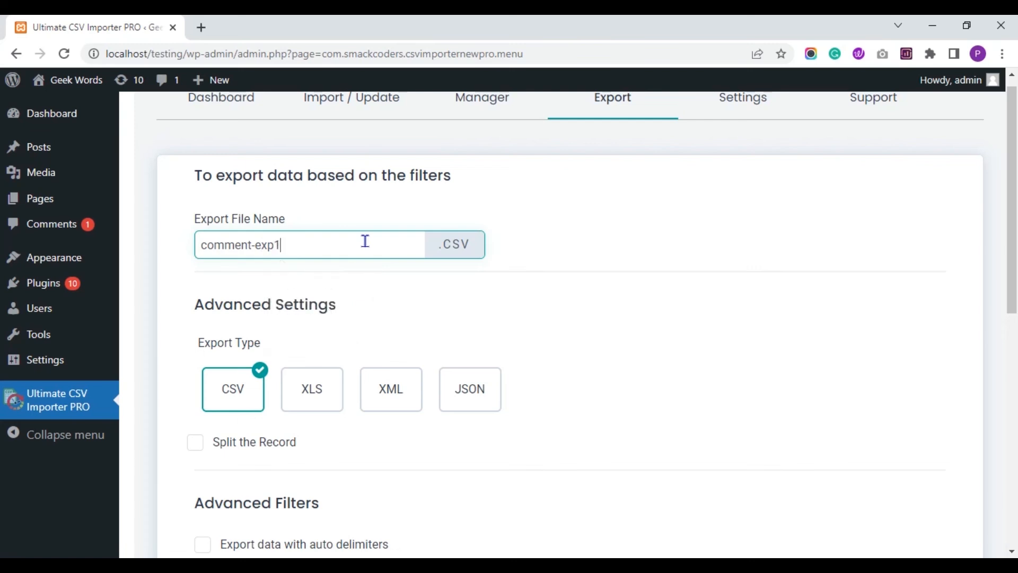
pyautogui.click(595, 212)
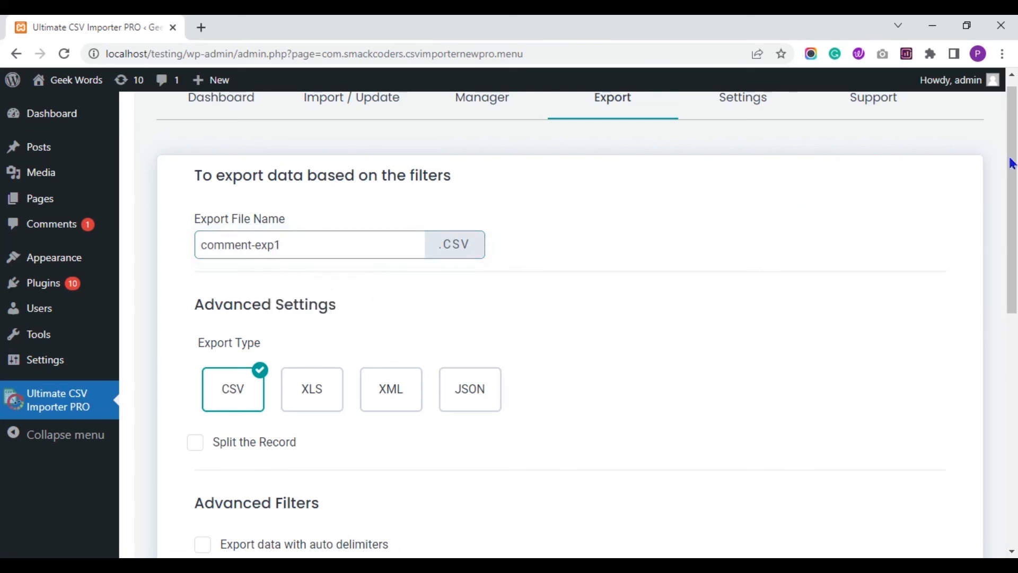
# Leave Split the Record and Schedule both turned off.
pyautogui.scroll(-3, 4, 159)
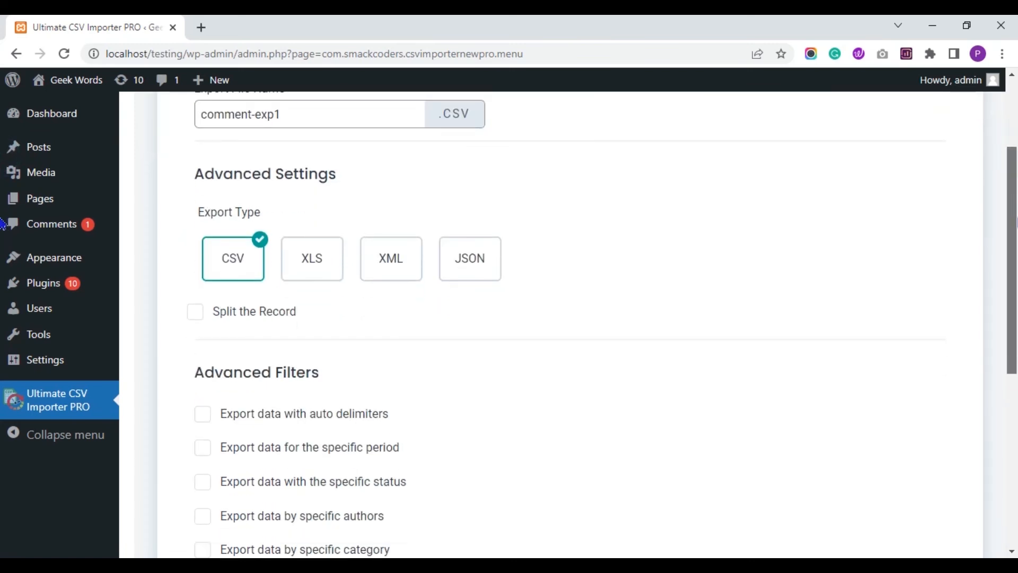
pyautogui.scroll(-1, 3, 222)
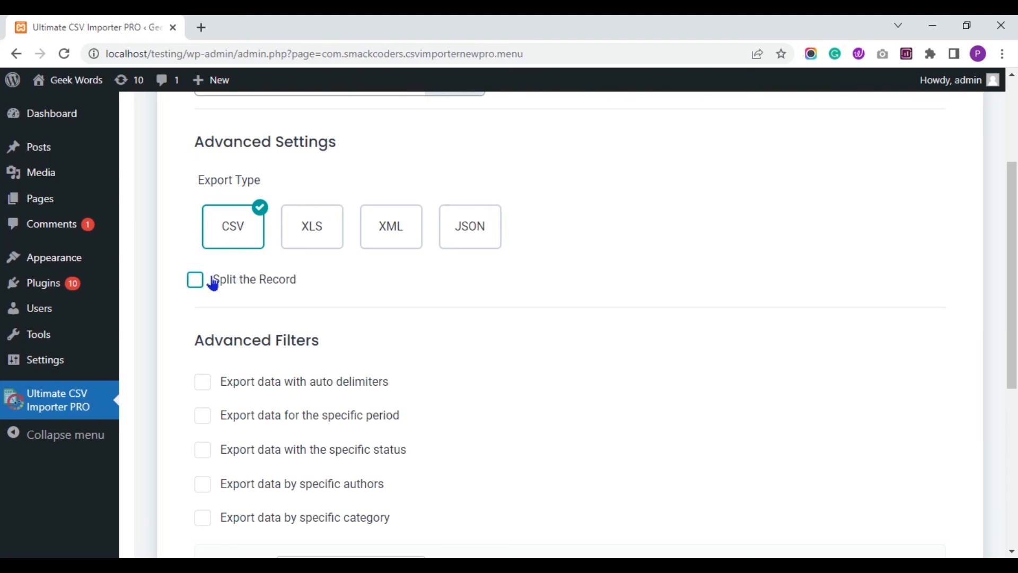
pyautogui.moveTo(1016, 243); pyautogui.dragTo(1015, 292)
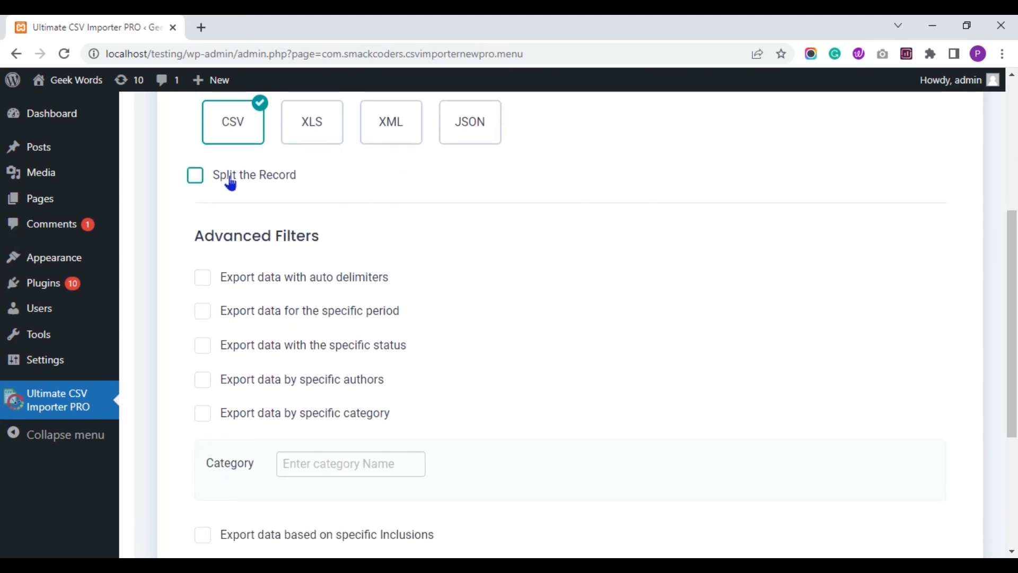
pyautogui.click(208, 176)
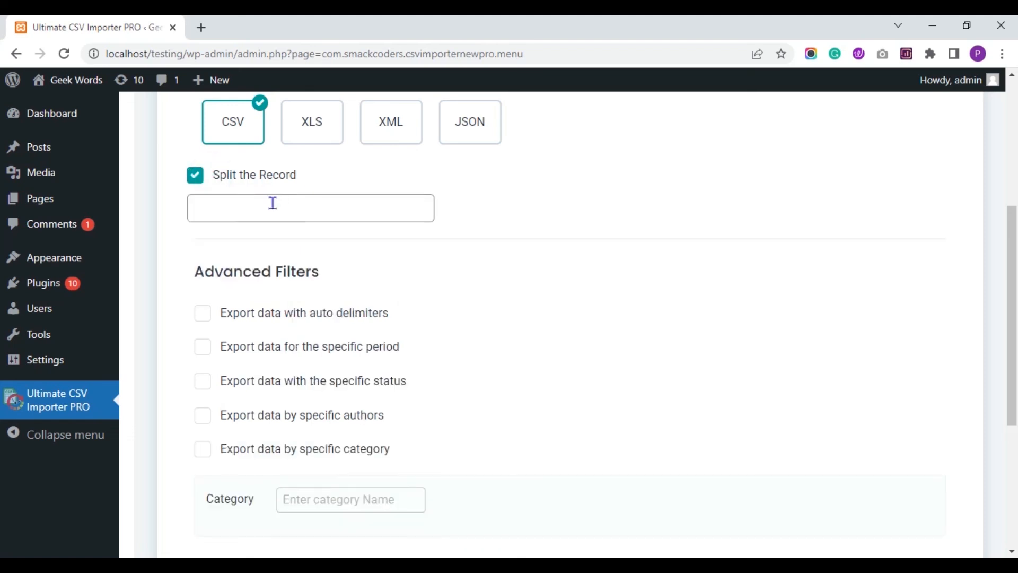
pyautogui.click(194, 175)
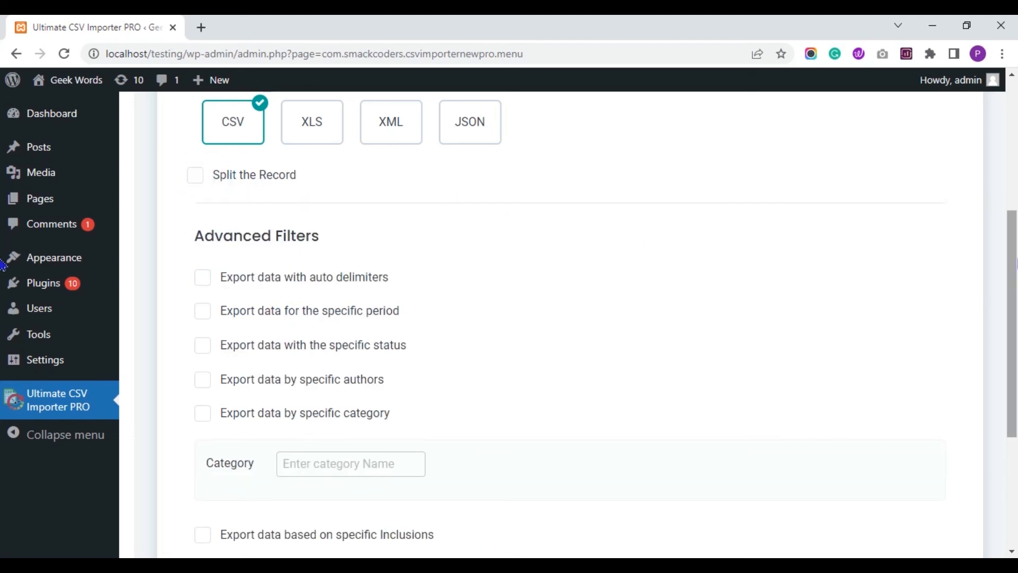
pyautogui.scroll(-3, 993, 319)
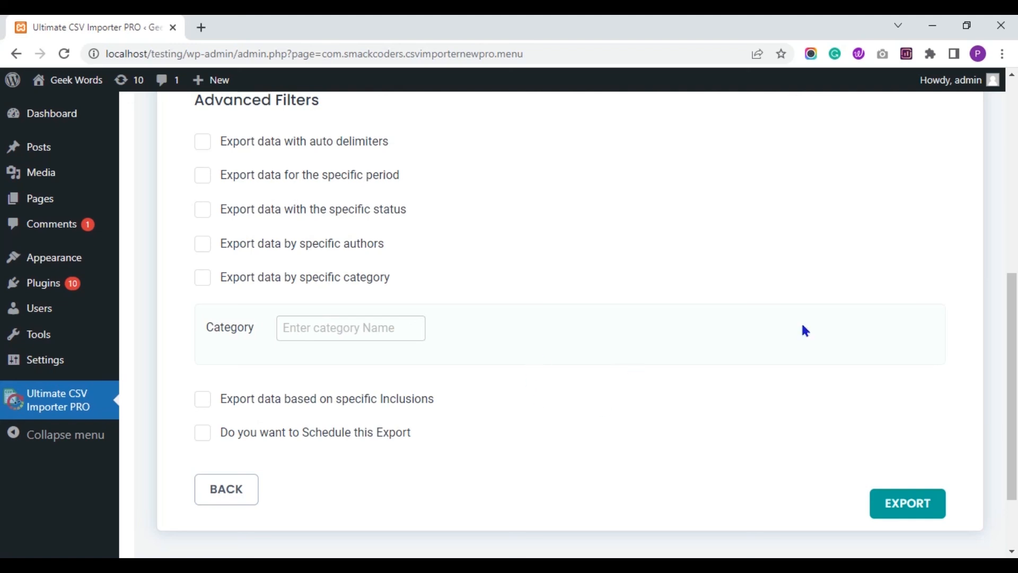
pyautogui.scroll(-2, 1010, 302)
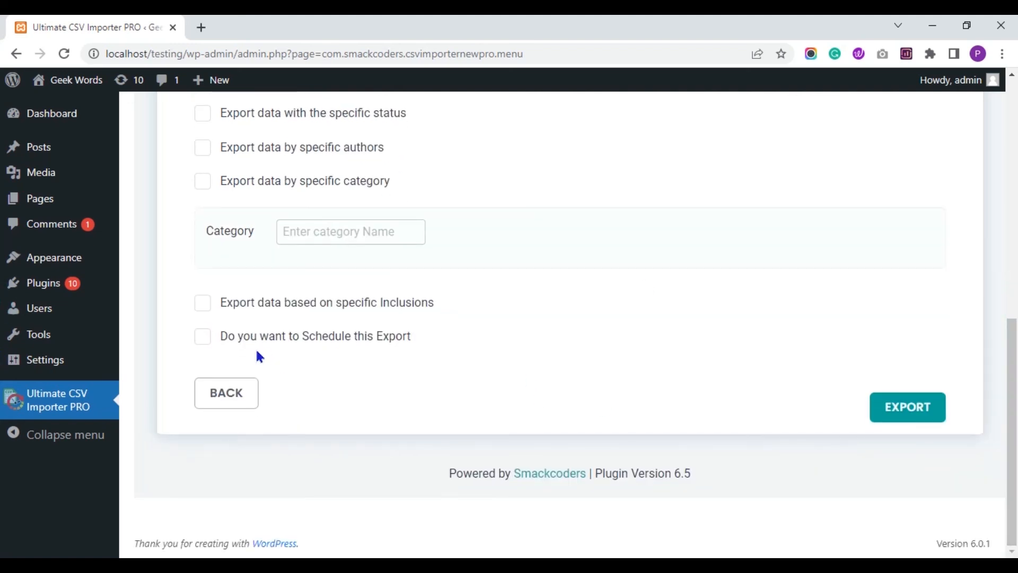
pyautogui.click(215, 339)
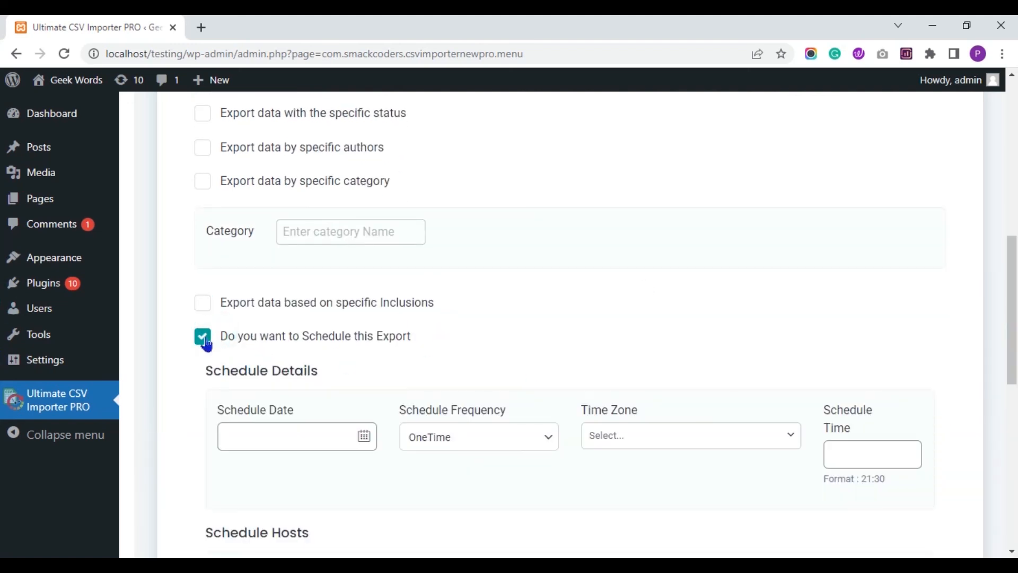
pyautogui.click(204, 342)
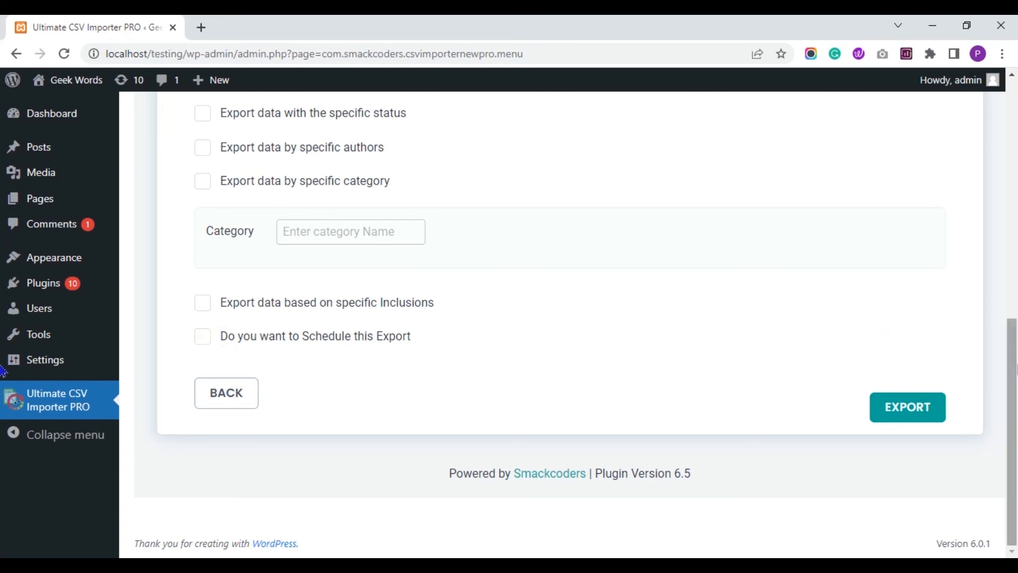
pyautogui.click(1016, 362)
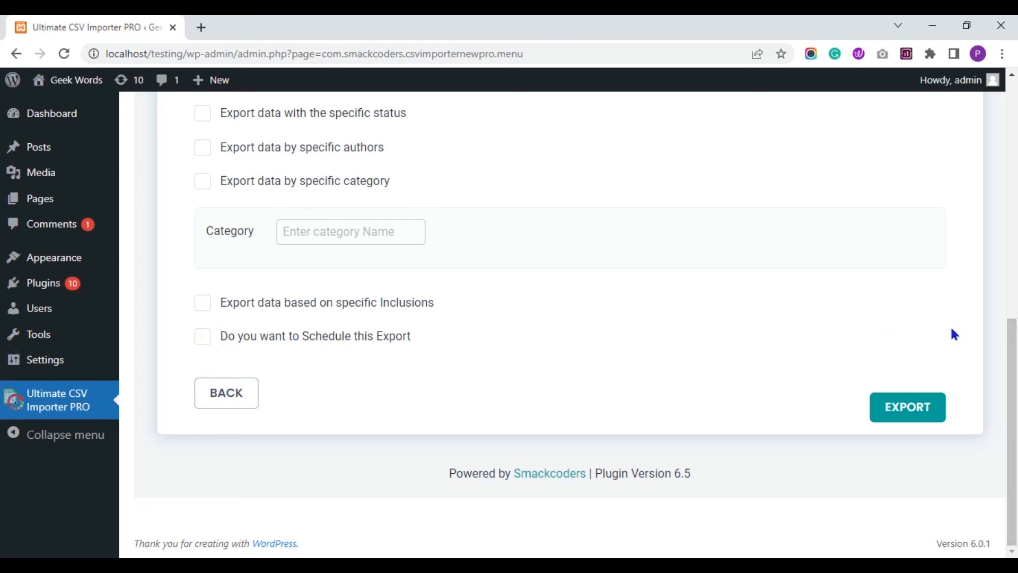
# Export the 4 comments, download comment-exp1.csv, and open it from the download bar.
pyautogui.click(918, 412)
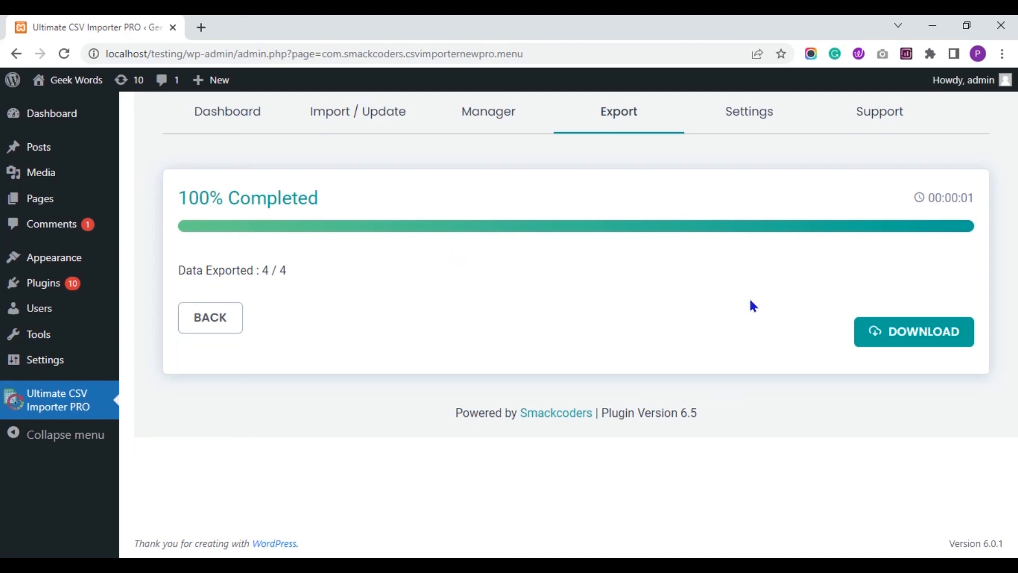
pyautogui.click(871, 332)
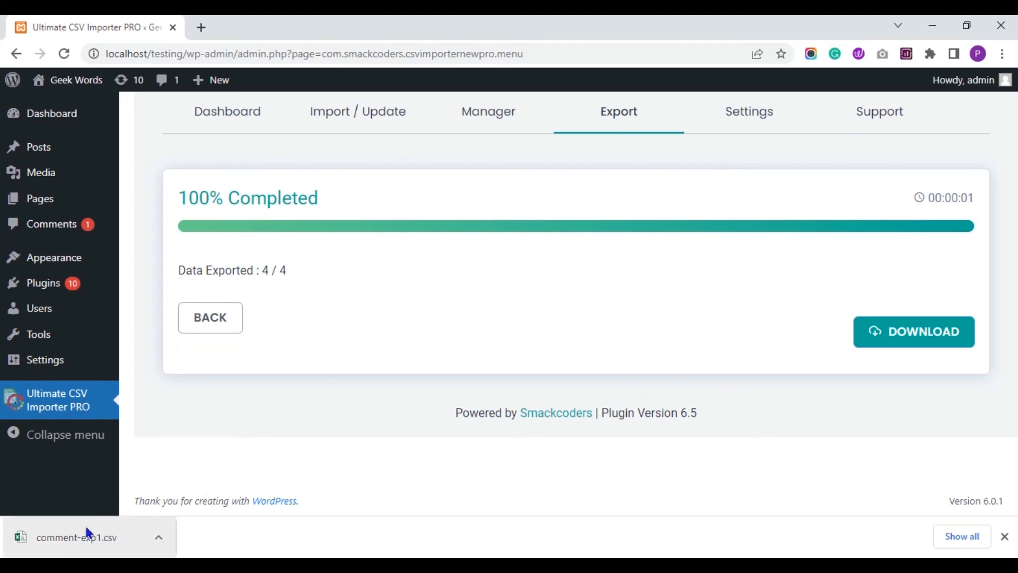
pyautogui.click(60, 536)
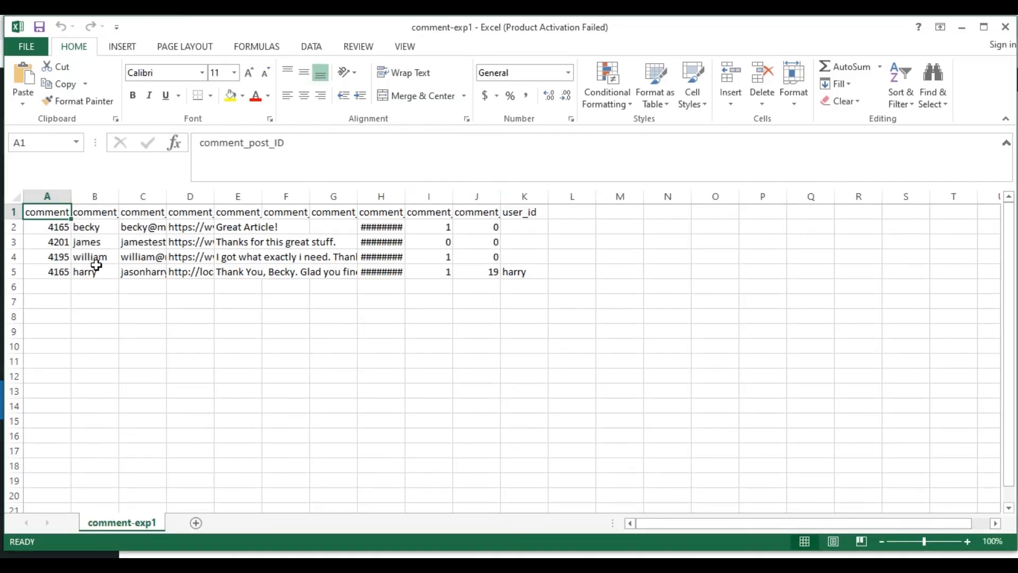
# Select the first comment's author in B2, close the Office Activation Wizard, and step through the comment rows.
pyautogui.click(81, 225)
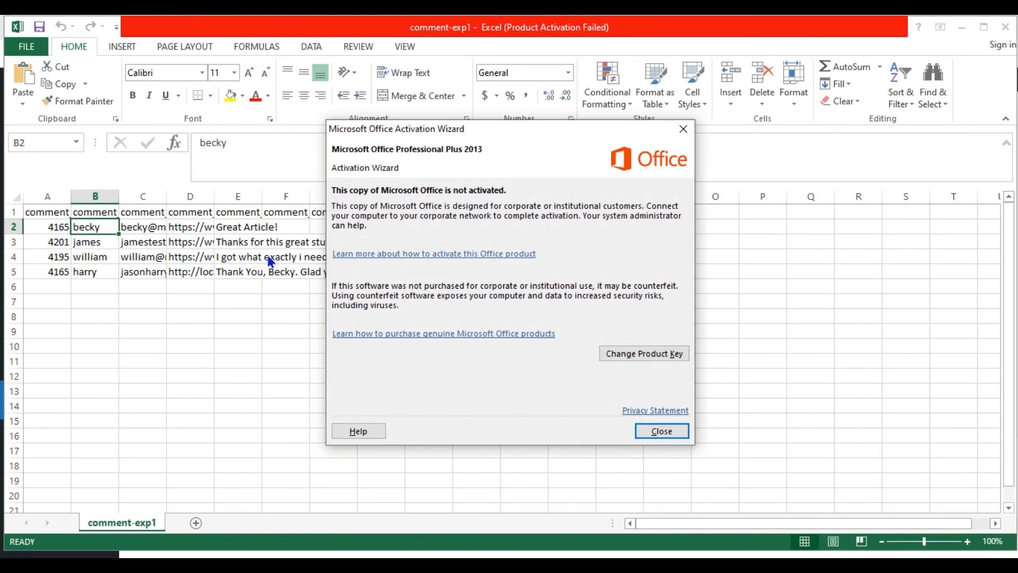
pyautogui.click(684, 128)
pyautogui.press('Down')
pyautogui.press('Down')
pyautogui.press('Down')
pyautogui.press('Down')
pyautogui.press('Right')
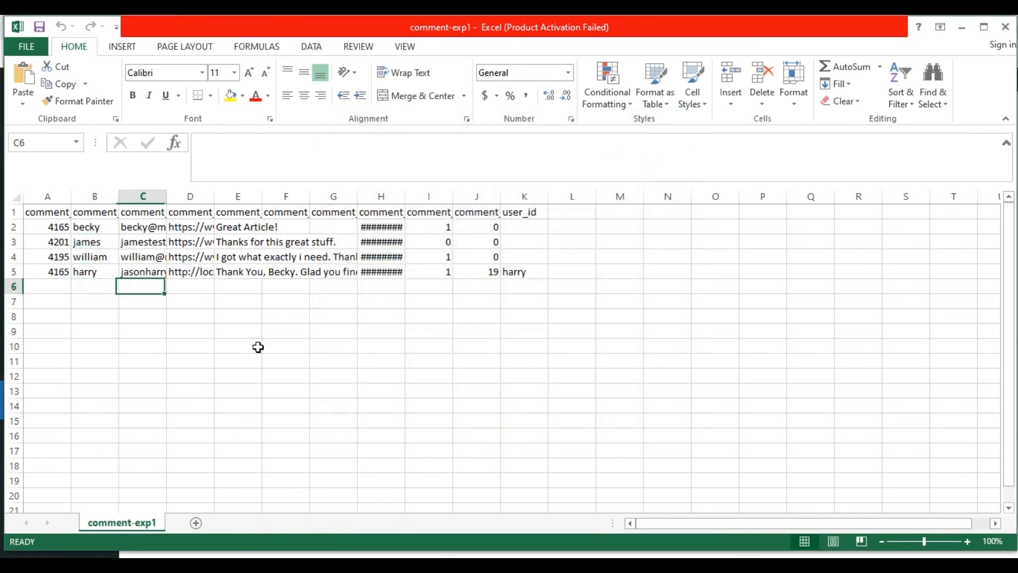
pyautogui.press('Up')
pyautogui.press('Up')
pyautogui.press('Up')
# Review the second comment's fields, the comment date column, and the column header row.
pyautogui.press('Right')
pyautogui.press('Right')
pyautogui.press('Right')
pyautogui.press('Right')
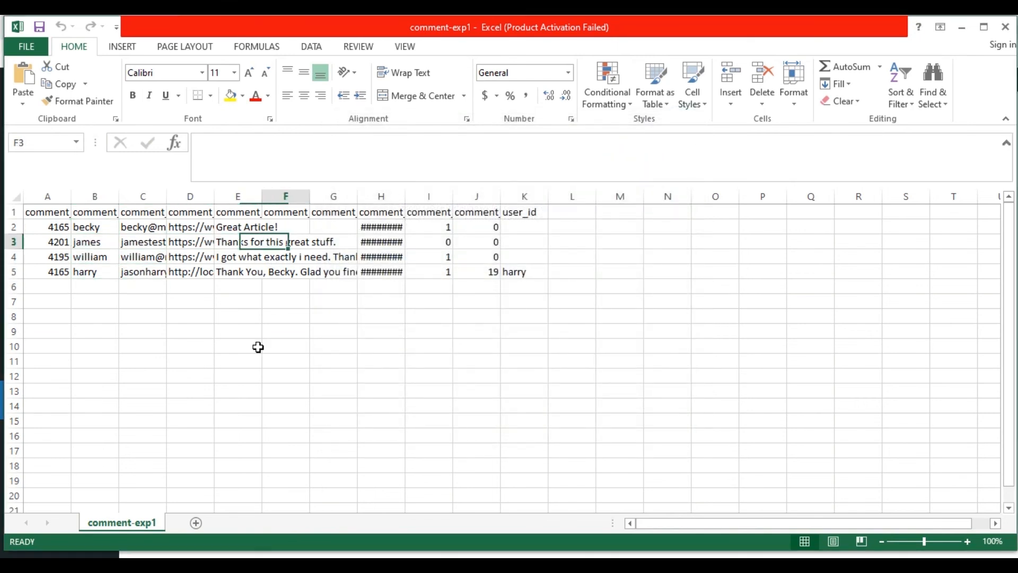
pyautogui.press('Down')
pyautogui.press('Down')
pyautogui.press('Right')
pyautogui.press('Up')
pyautogui.press('Up')
pyautogui.press('Up')
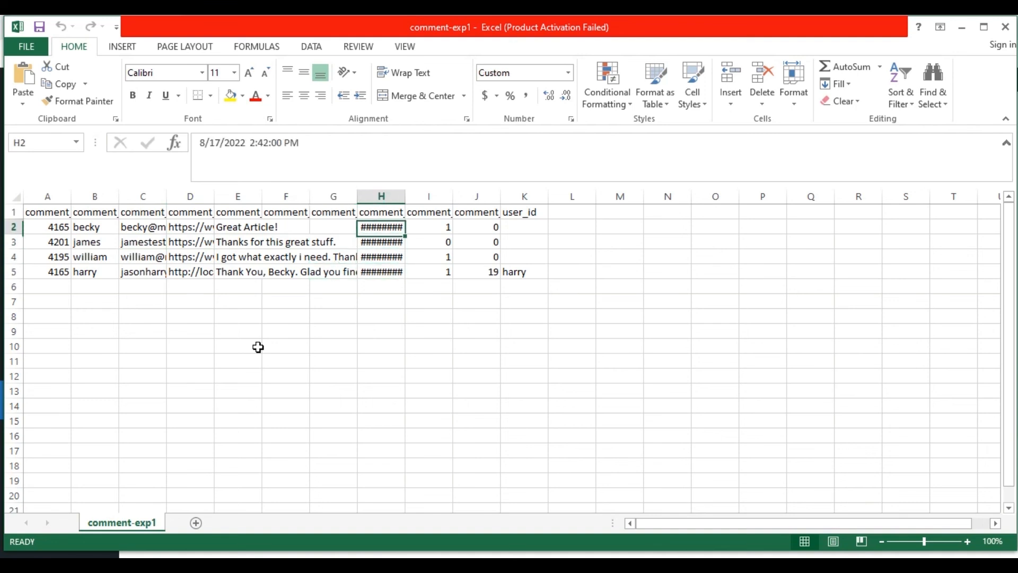
pyautogui.press('Left')
pyautogui.press('Left')
pyautogui.press('Up')
pyautogui.press('Right')
pyautogui.press('Right')
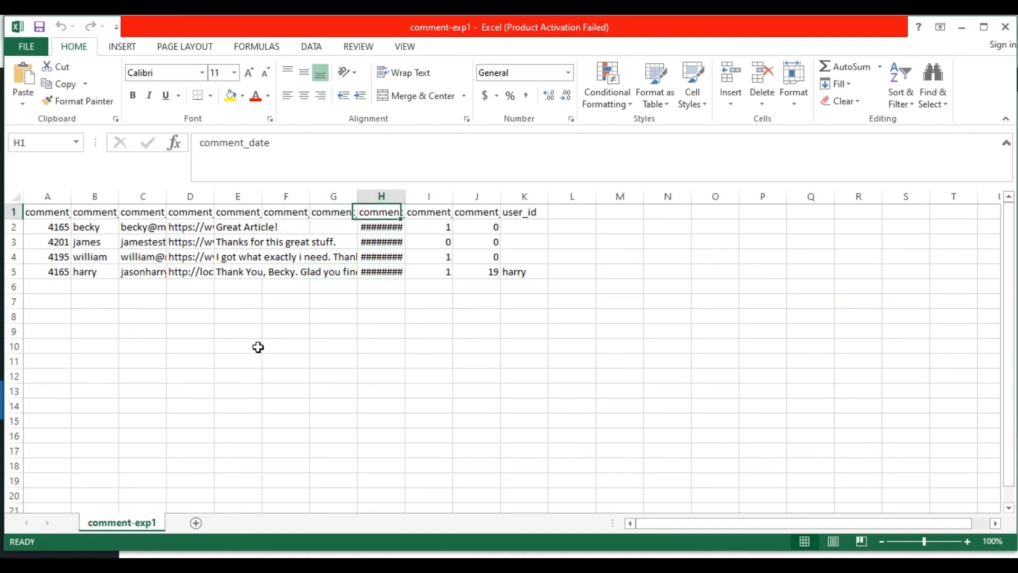
pyautogui.press('Right')
# Check column I and the user_id entries for the comments, ending on an empty cell below the data.
pyautogui.press('Down')
pyautogui.press('Down')
pyautogui.press('Down')
pyautogui.press('Down')
pyautogui.press('Right')
pyautogui.press('Right')
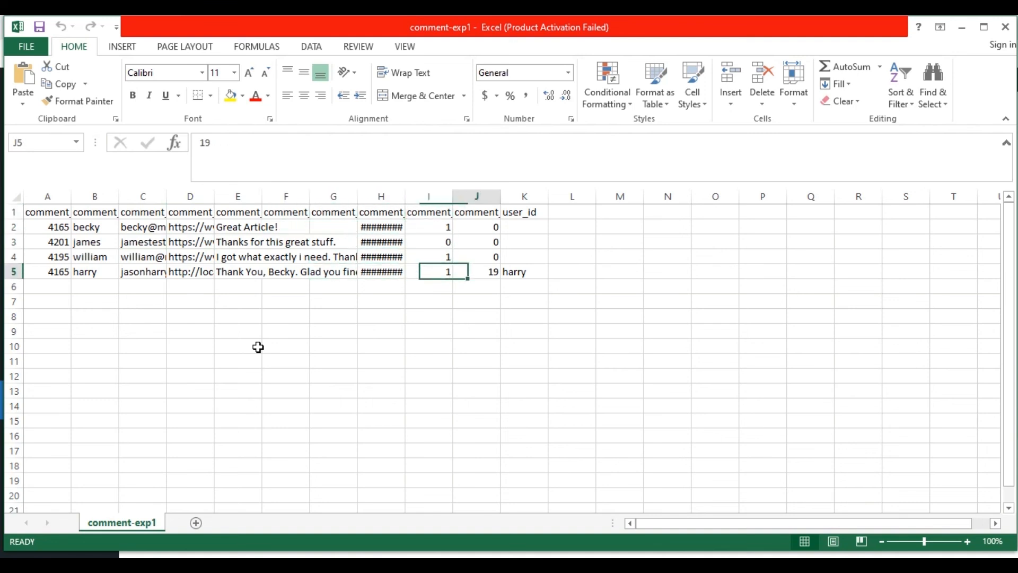
pyautogui.press('Up')
pyautogui.press('Left')
pyautogui.press('Right')
pyautogui.press('Down')
pyautogui.press('Down')
pyautogui.press('Down')
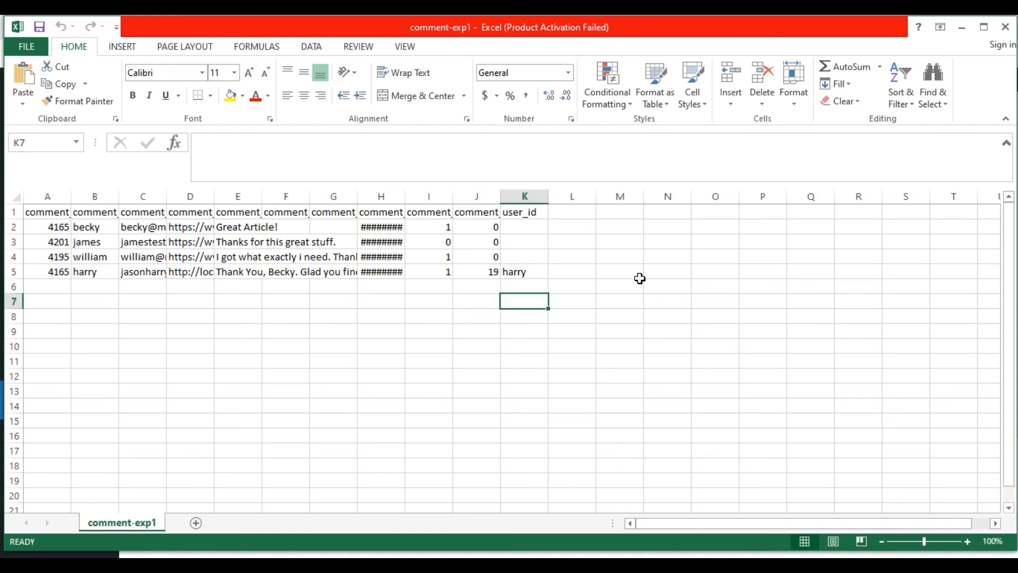